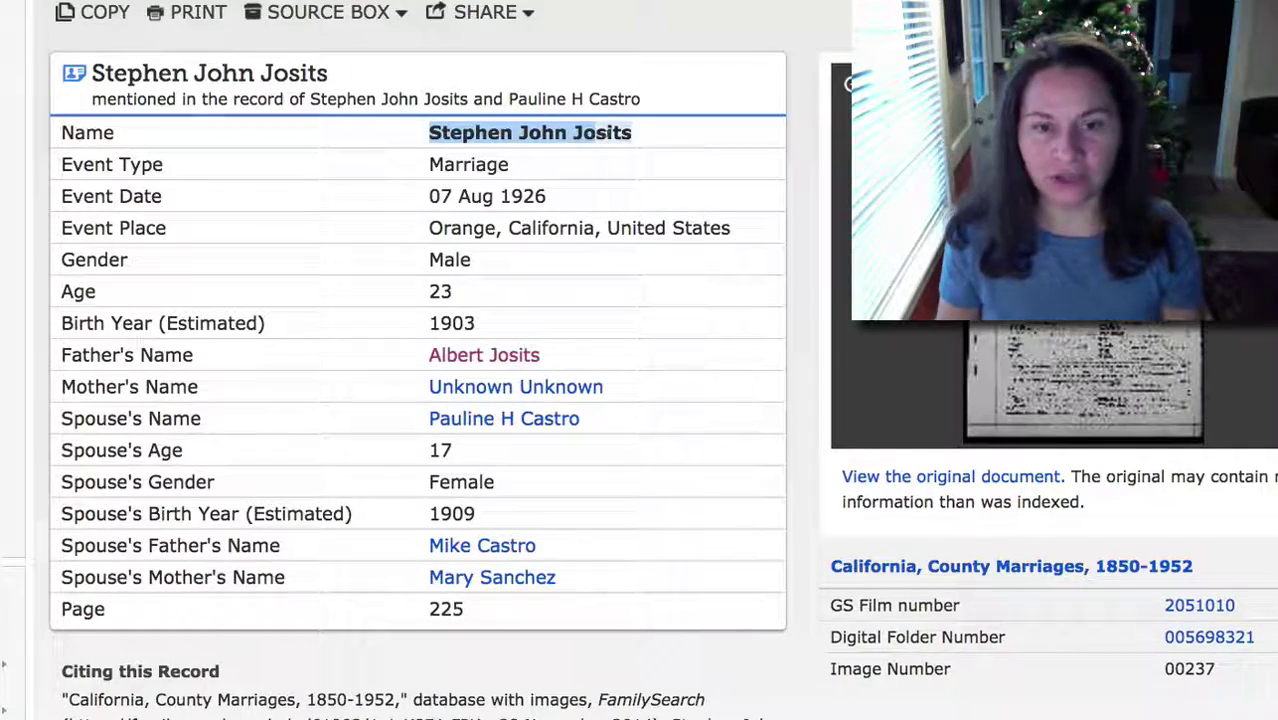
pyautogui.scroll(5, 520, 400)
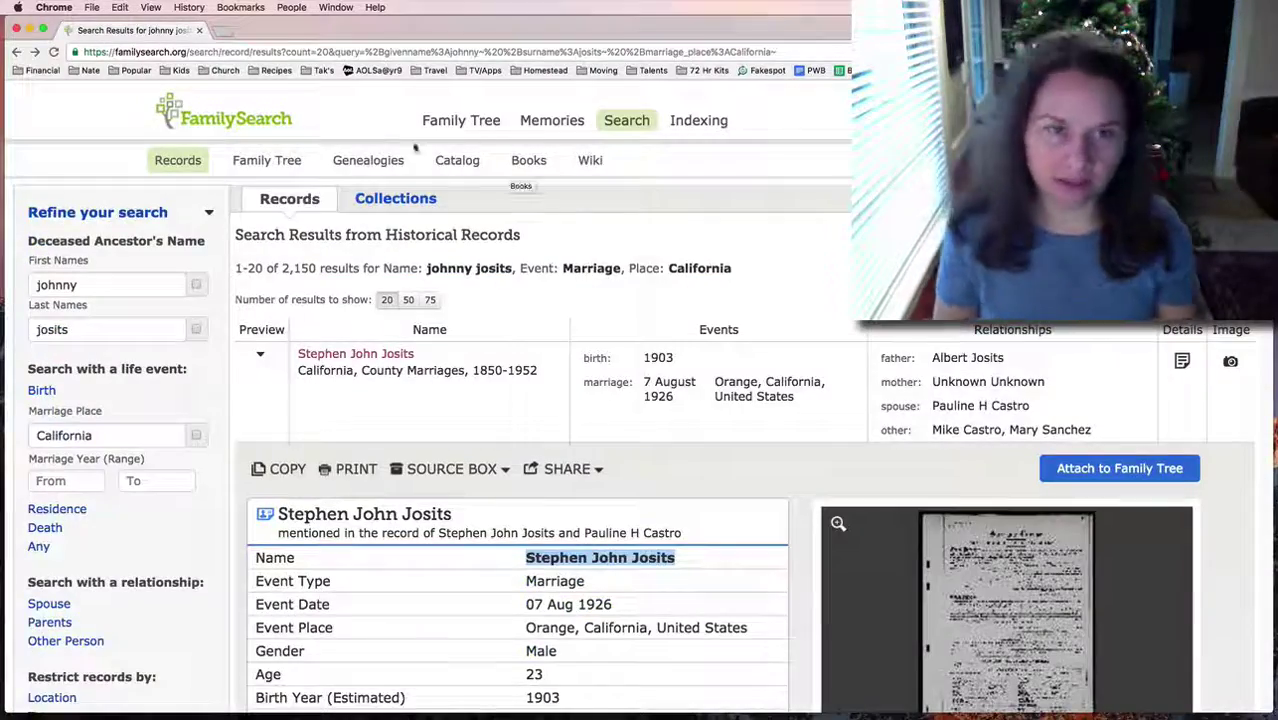
pyautogui.moveTo(646, 132)
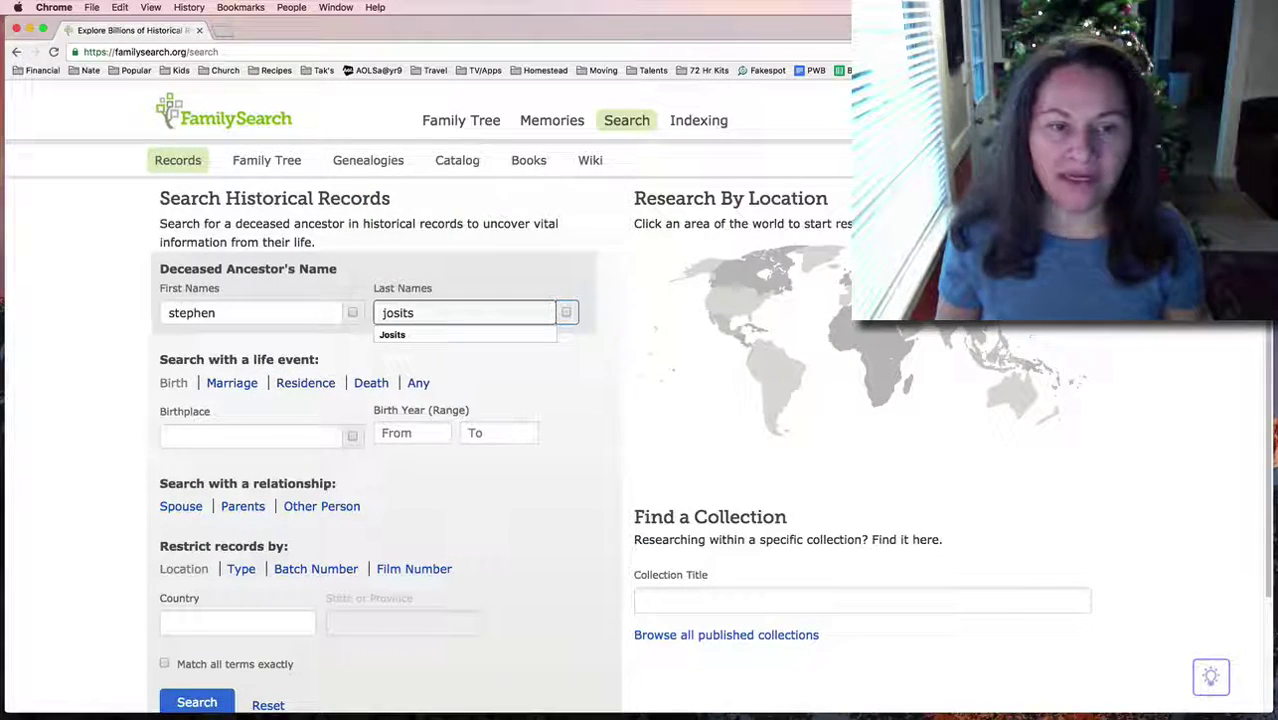
pyautogui.click(432, 445)
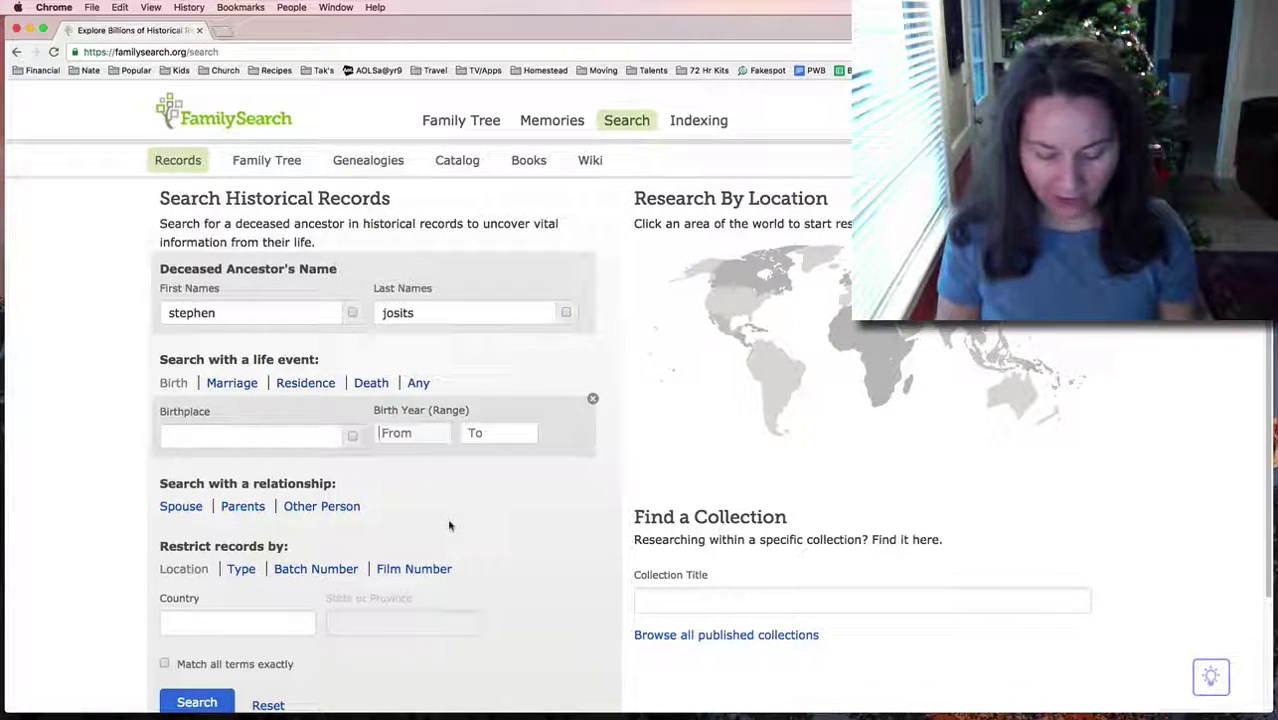
pyautogui.write('19')
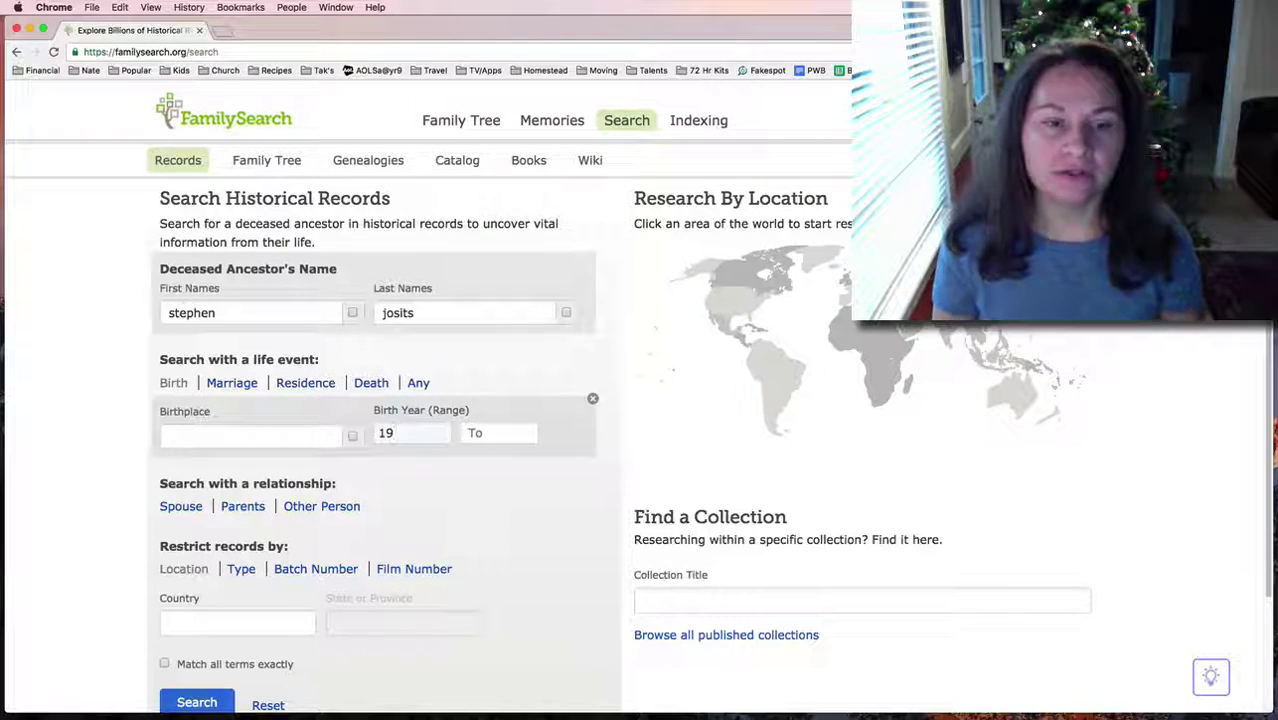
pyautogui.write('02')
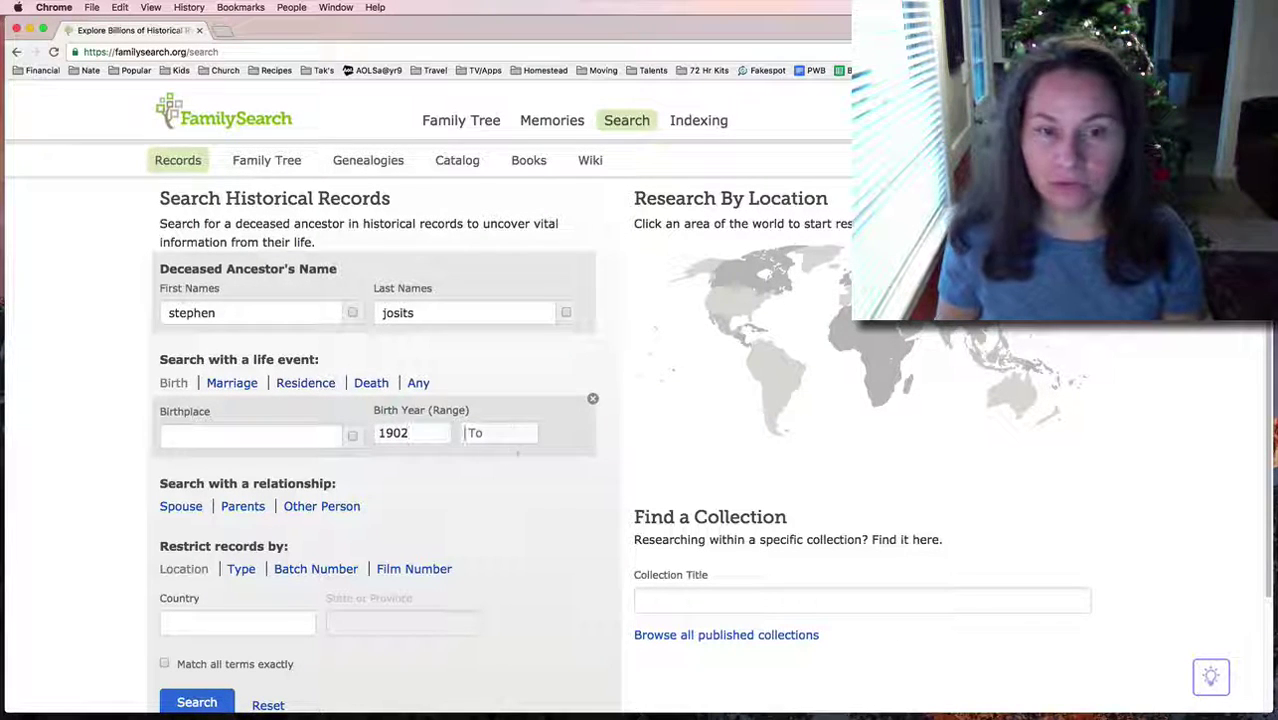
pyautogui.write('1903')
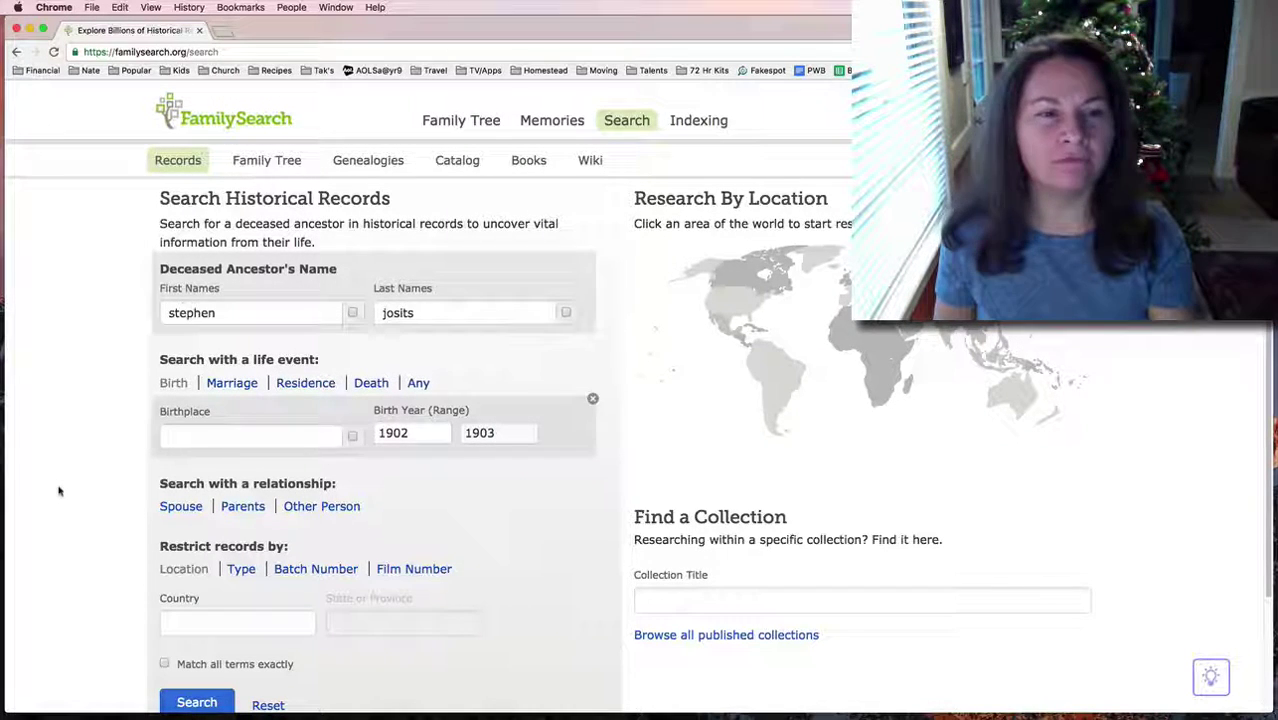
pyautogui.click(196, 702)
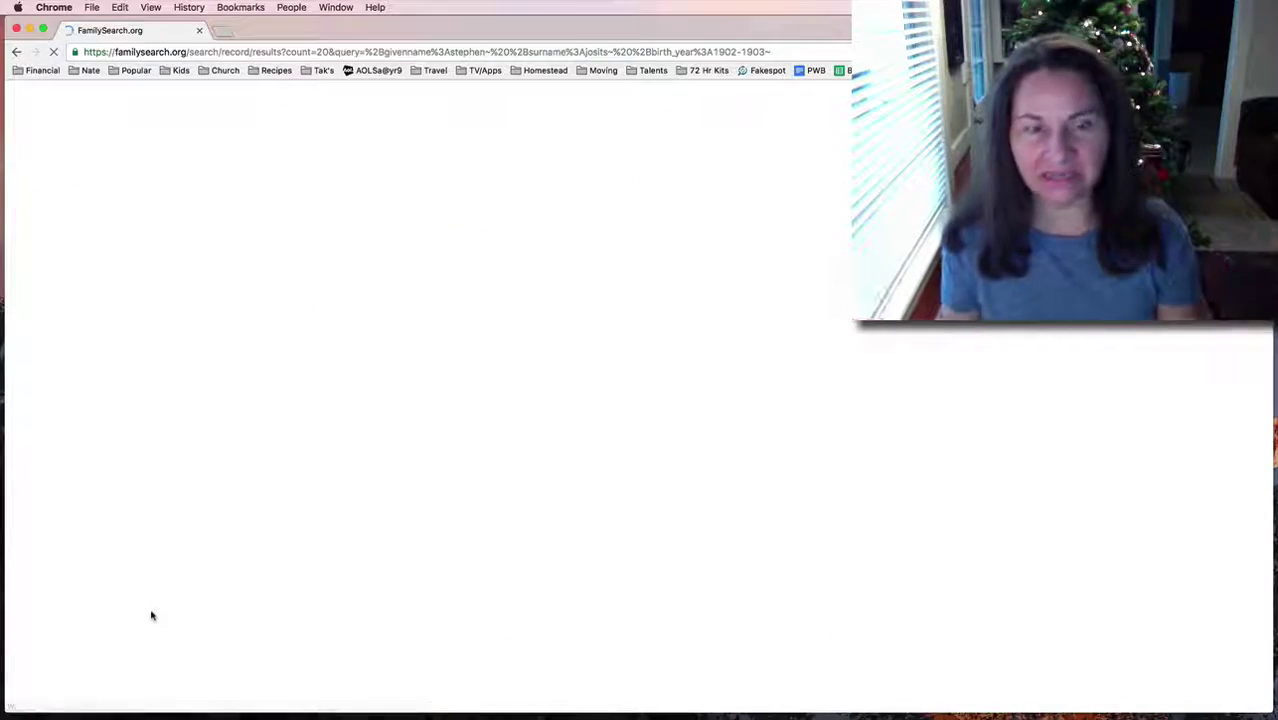
pyautogui.scroll(-2, 410, 429)
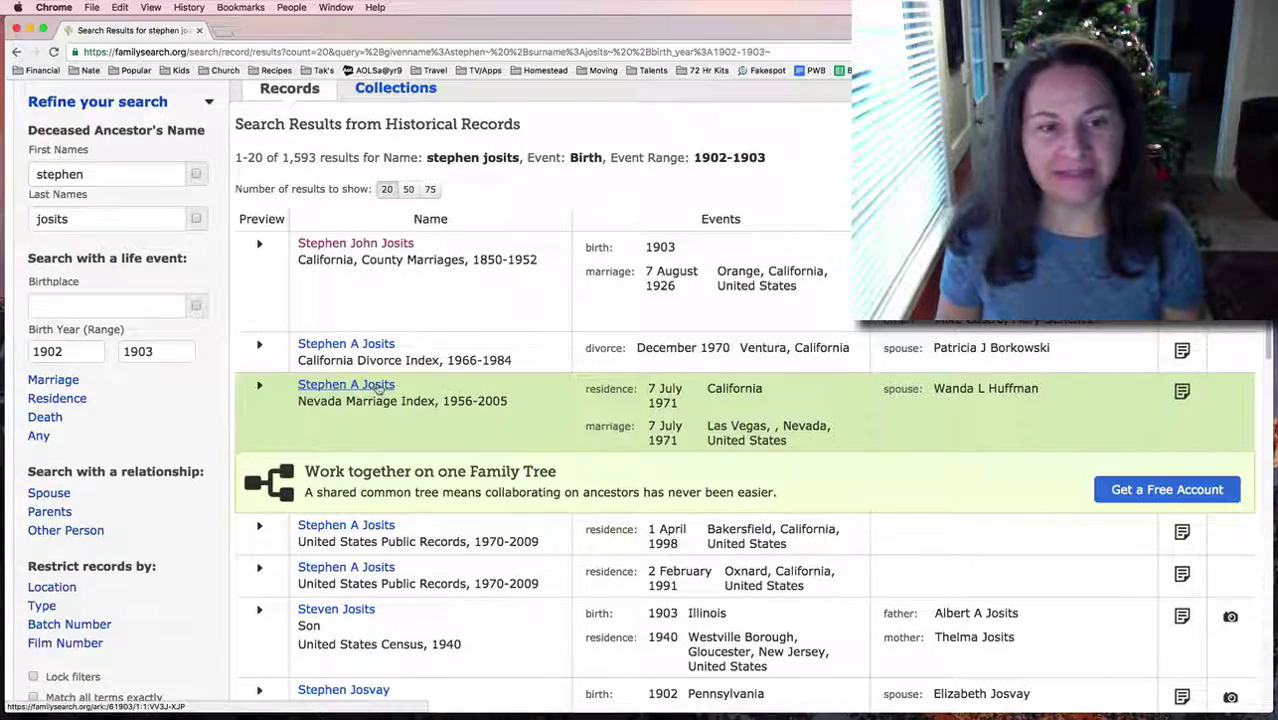
pyautogui.rightClick(372, 386)
pyautogui.click(406, 394)
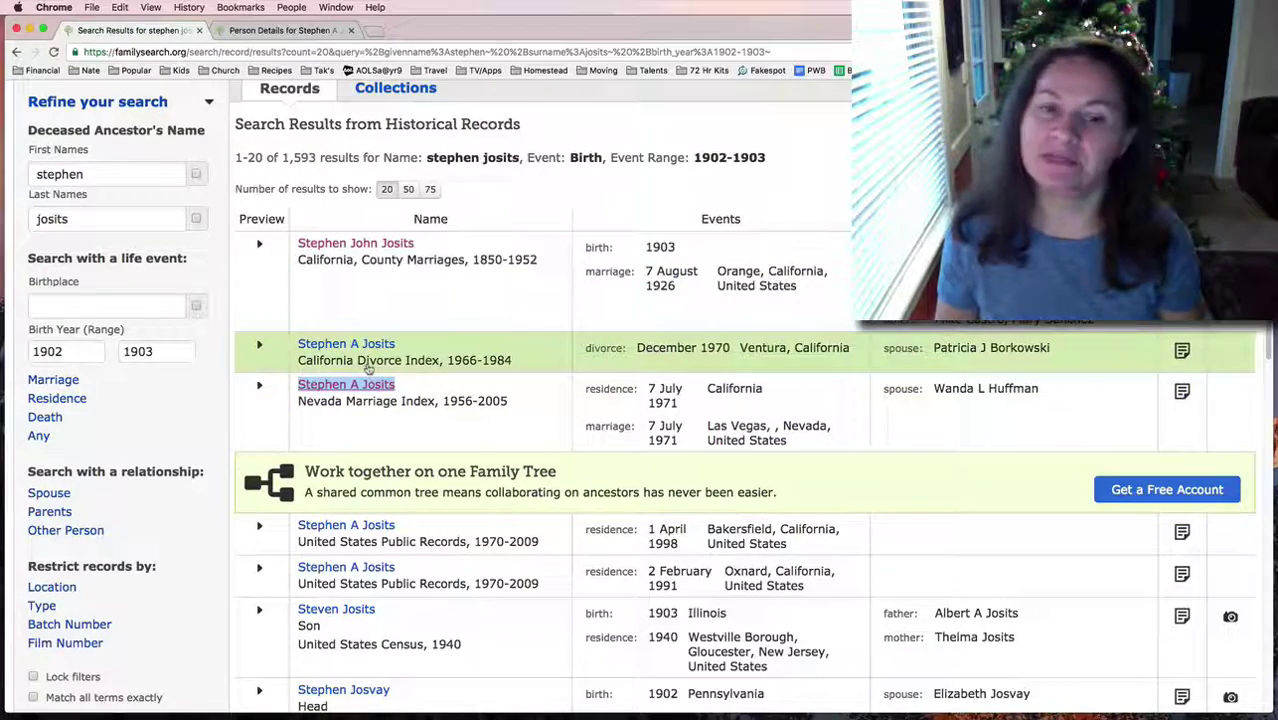
pyautogui.click(290, 30)
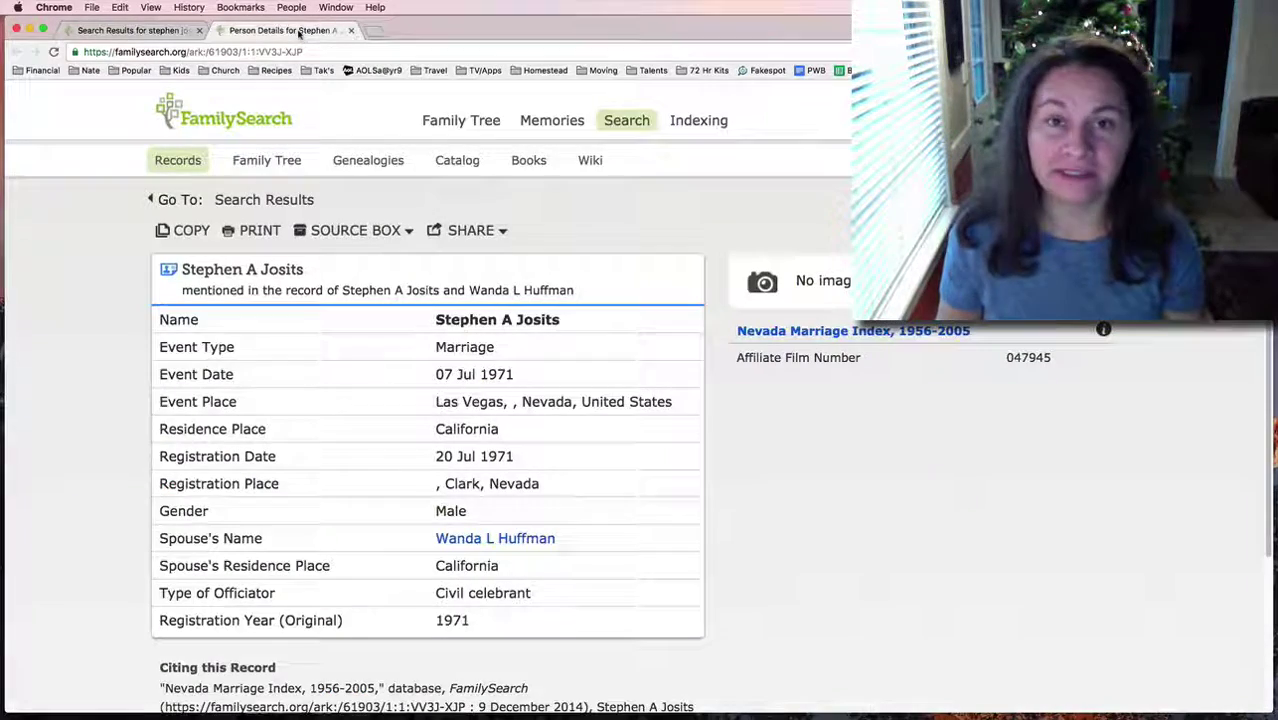
pyautogui.scroll(-3, 358, 600)
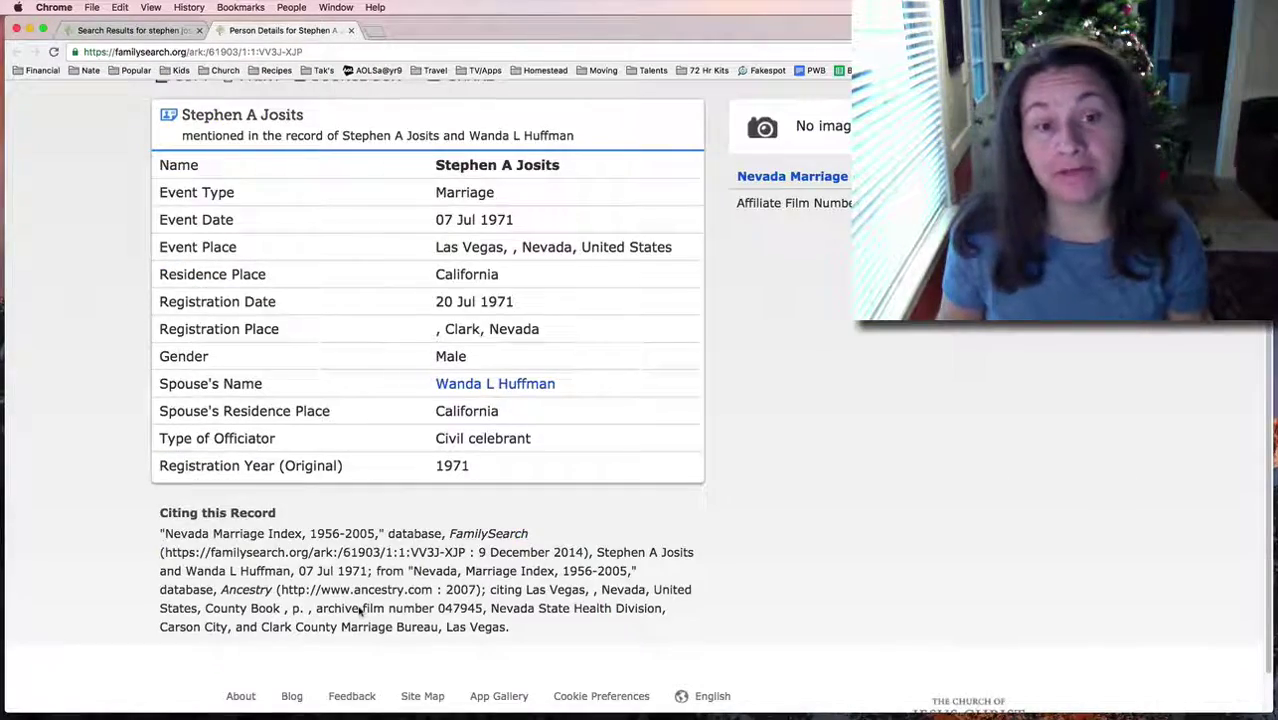
pyautogui.scroll(3, 359, 608)
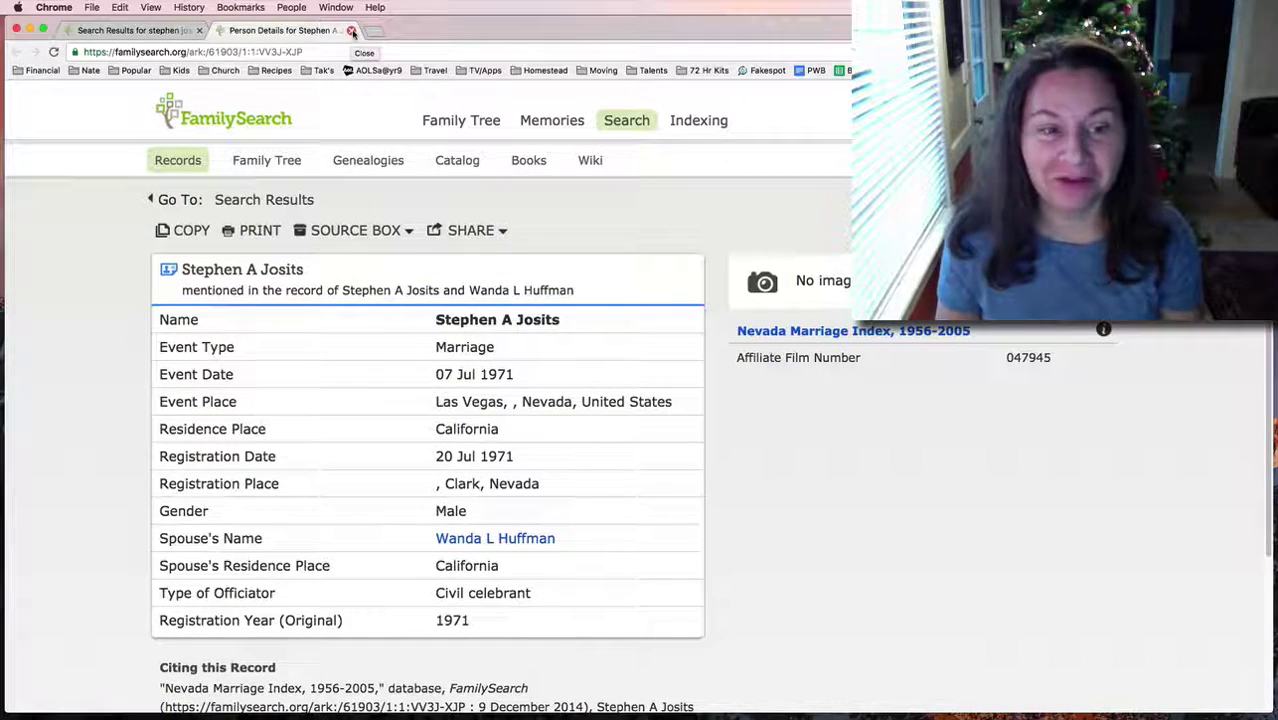
pyautogui.click(352, 31)
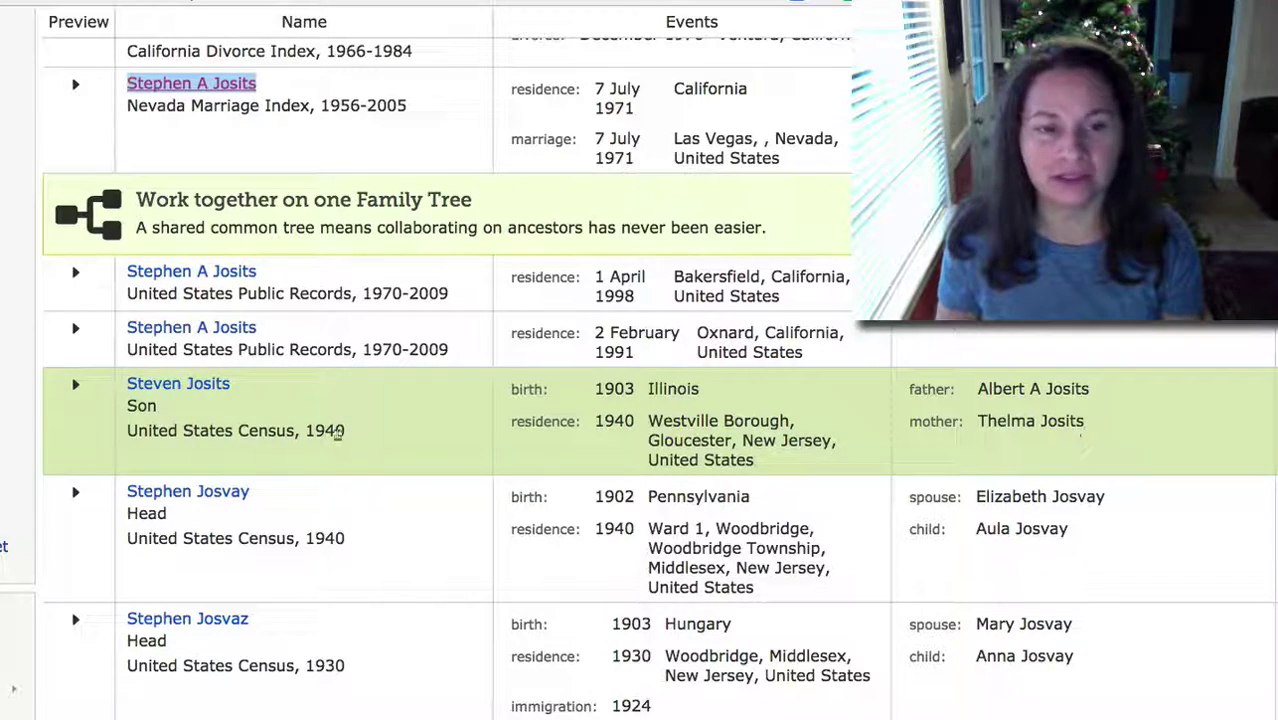
pyautogui.rightClick(205, 389)
pyautogui.click(253, 398)
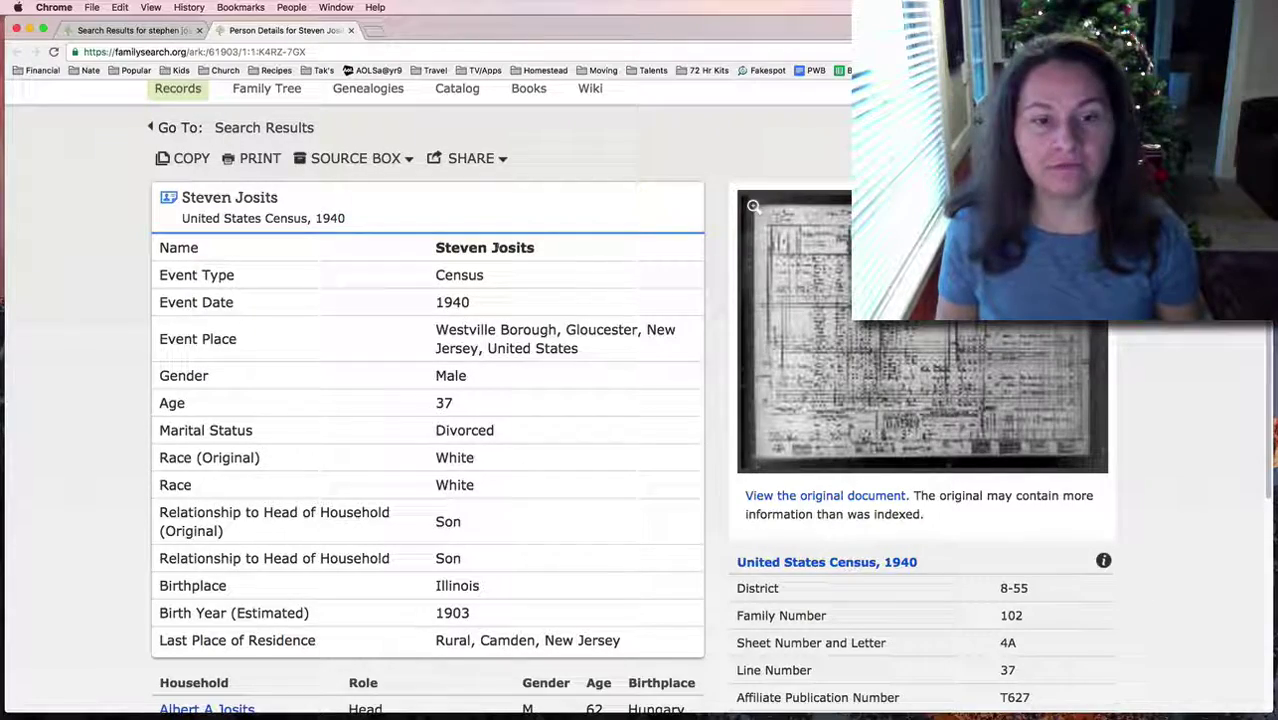
pyautogui.scroll(-2, 516, 323)
pyautogui.scroll(-3, 516, 323)
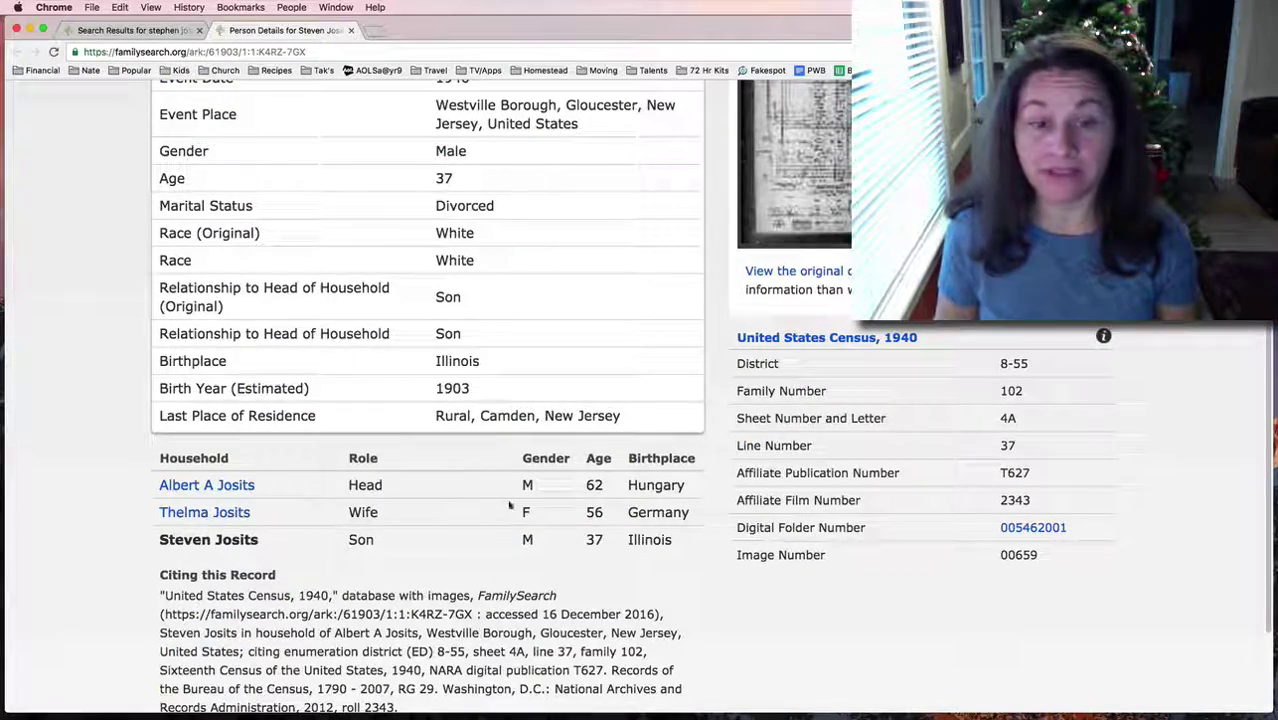
pyautogui.scroll(6, 517, 505)
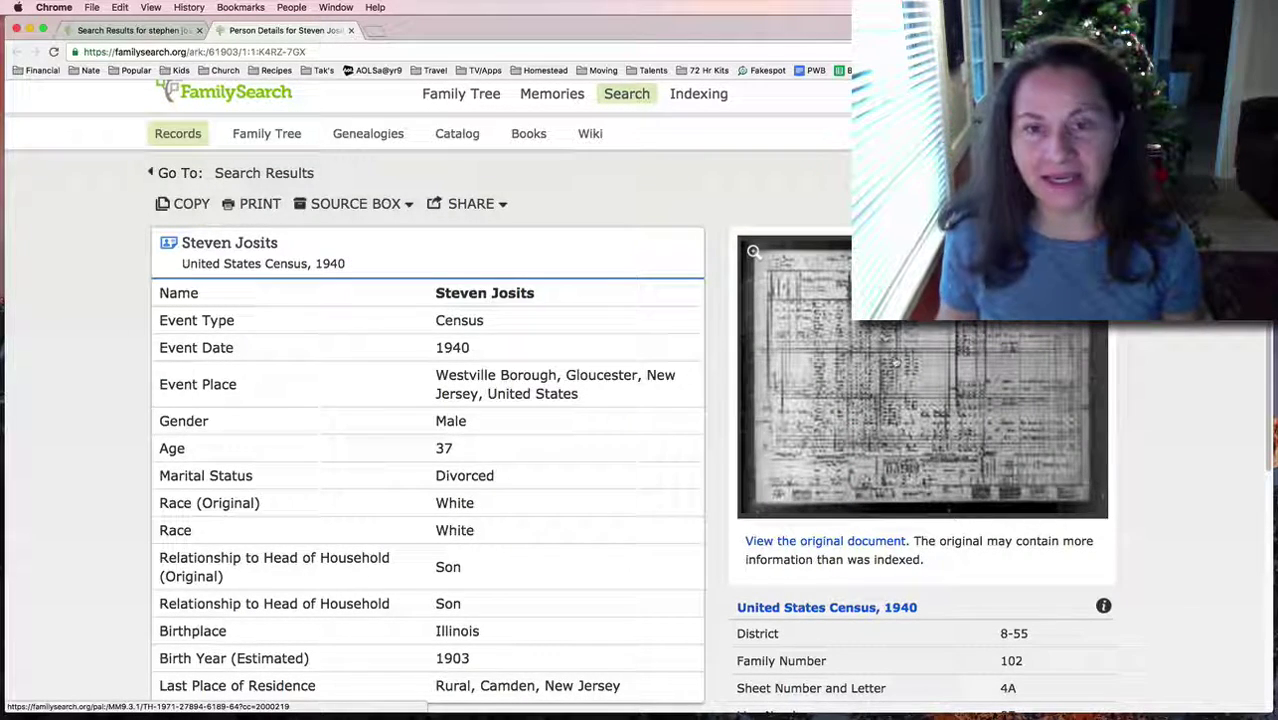
pyautogui.click(897, 361)
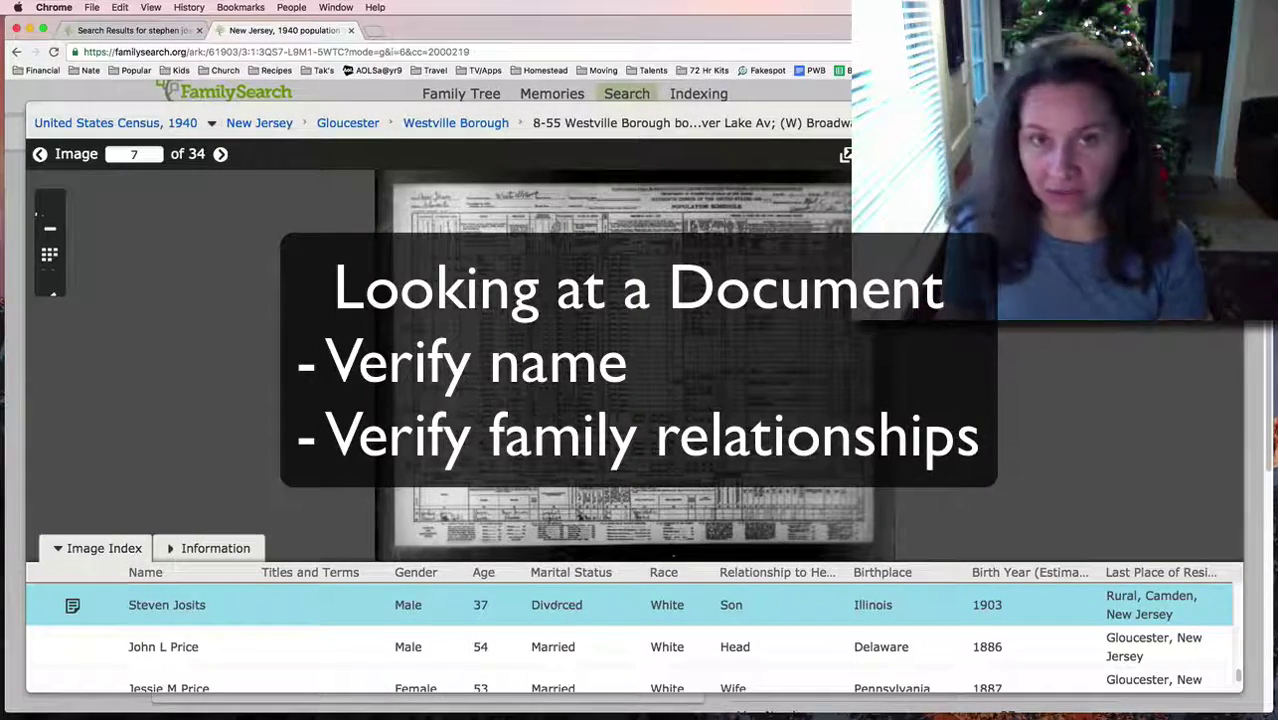
# - Zoom the census image in two levels and pan toward the Josits family rows
pyautogui.click(49, 203)
pyautogui.click(49, 203)
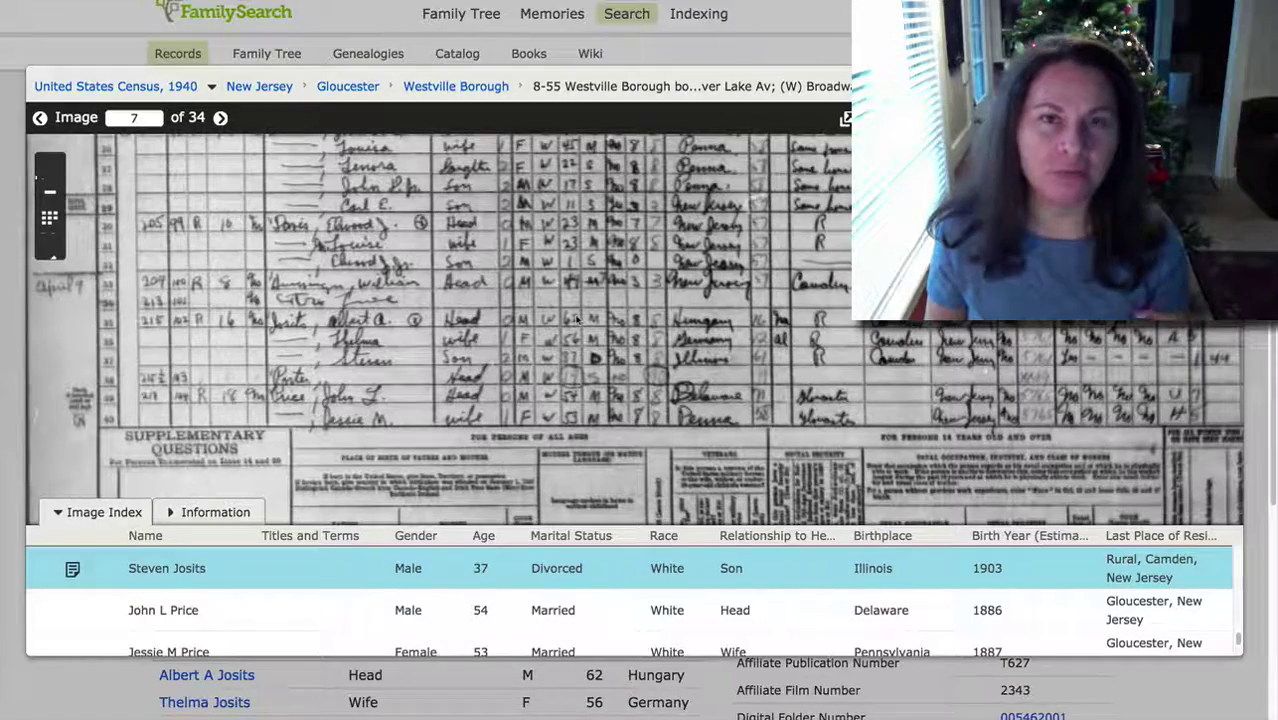
pyautogui.moveTo(577, 318); pyautogui.dragTo(559, 306)
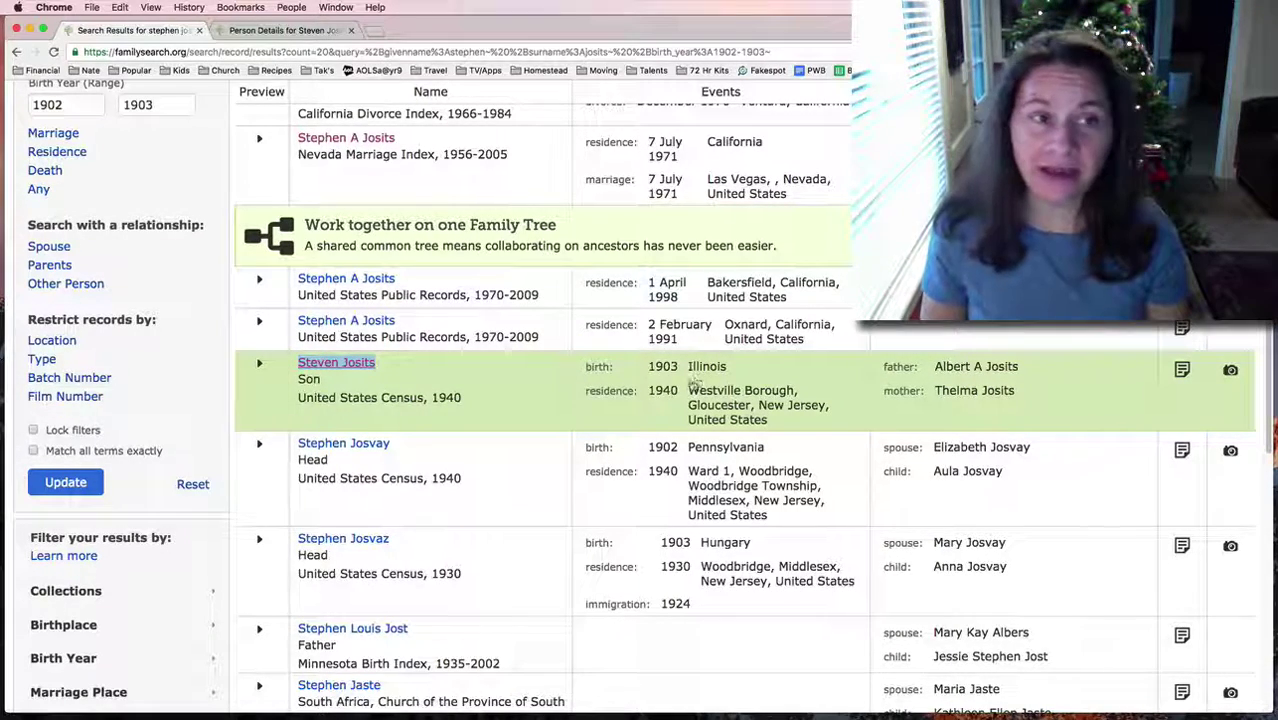
# - Enter Illinois as the birthplace and 1903 as the earliest birth year
pyautogui.scroll(1, 683, 393)
pyautogui.scroll(10, 683, 393)
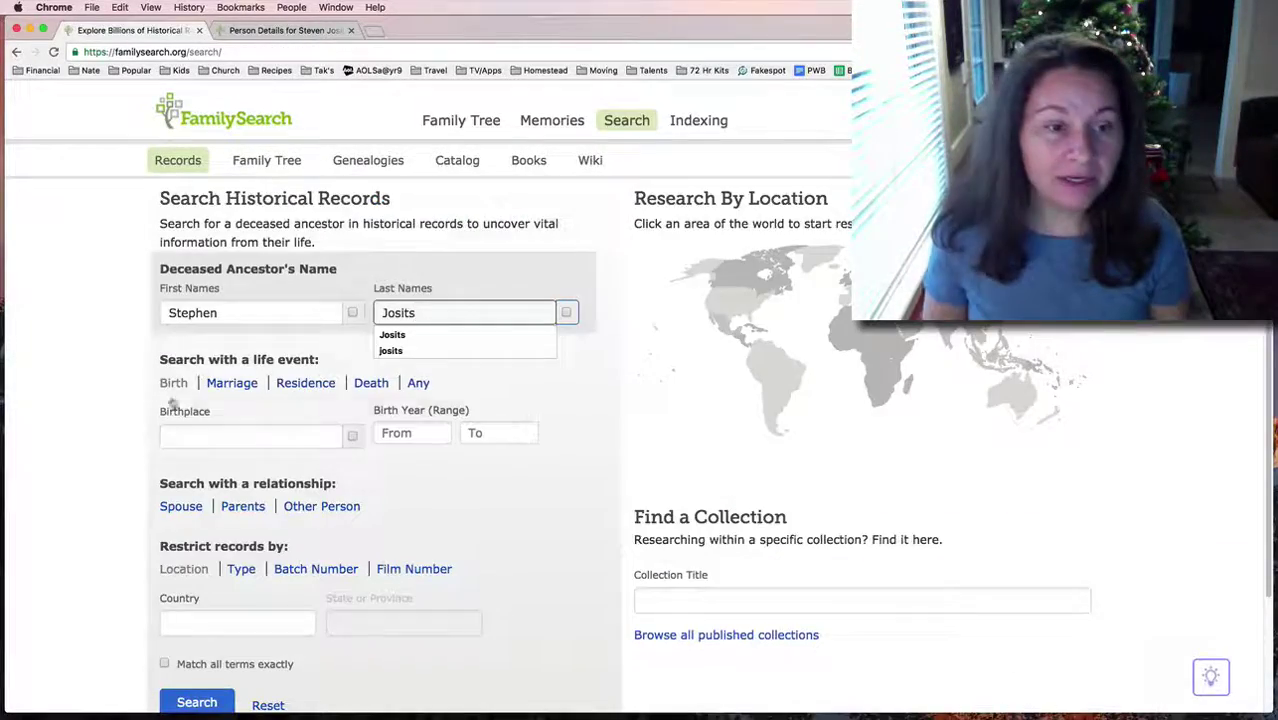
pyautogui.click(263, 434)
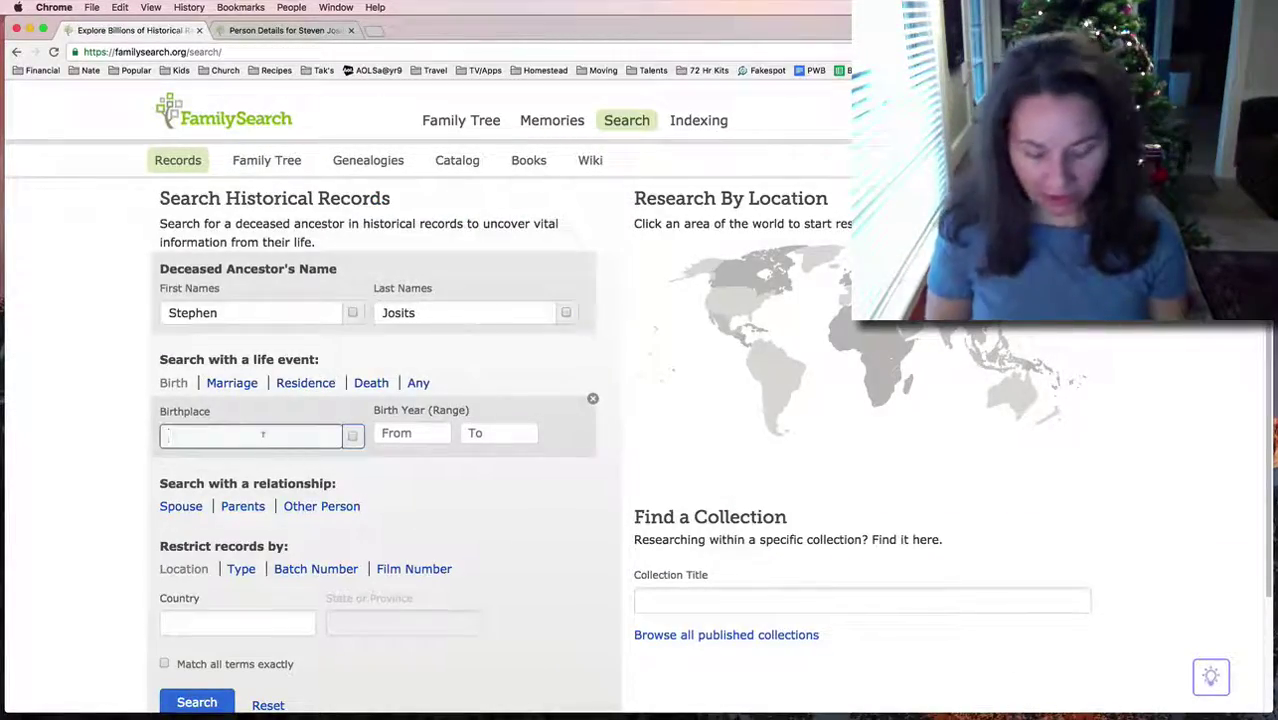
pyautogui.write('Illion')
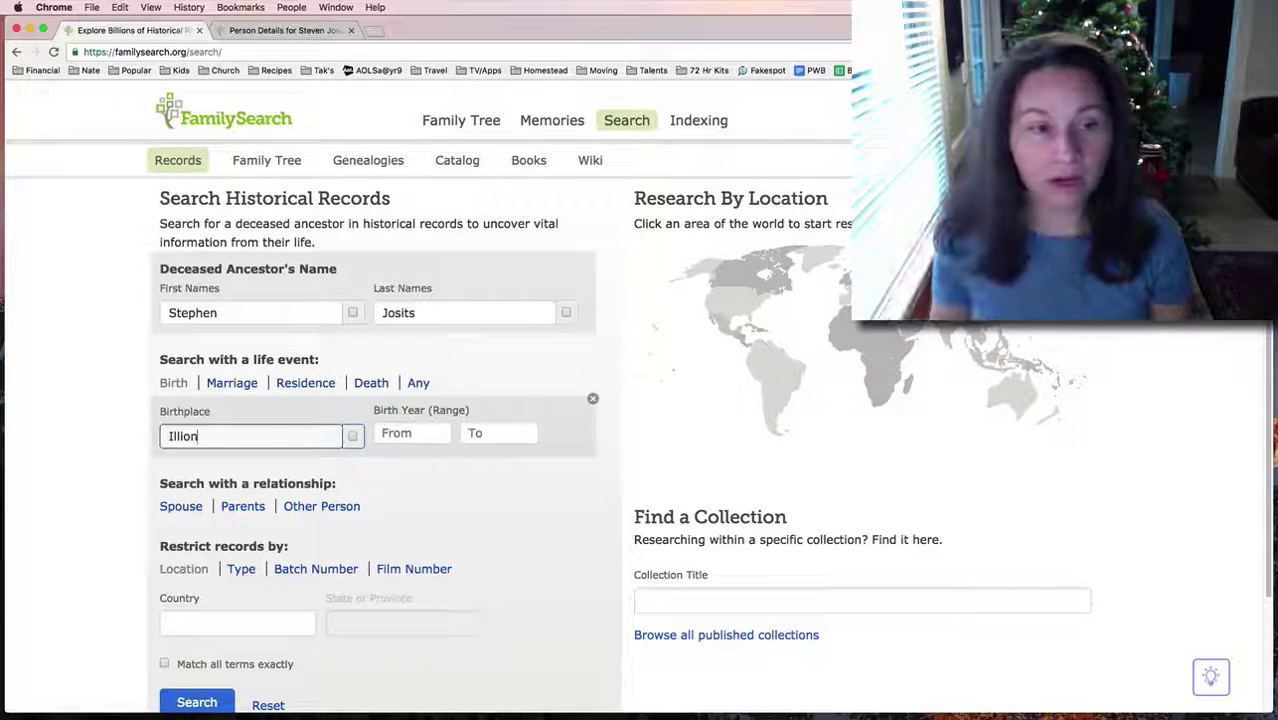
pyautogui.write('s')
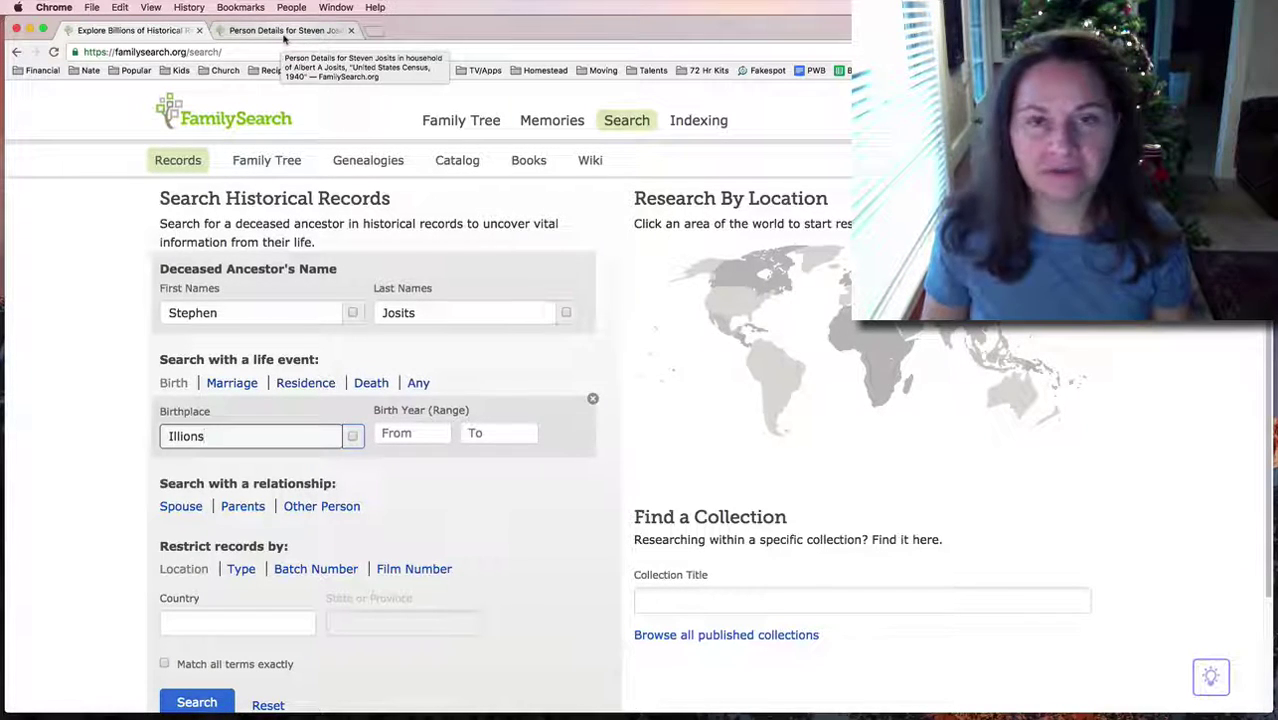
pyautogui.press('Left')
pyautogui.press('Left')
pyautogui.press('Left')
pyautogui.press('Left')
pyautogui.write('in')
pyautogui.press('Tab')
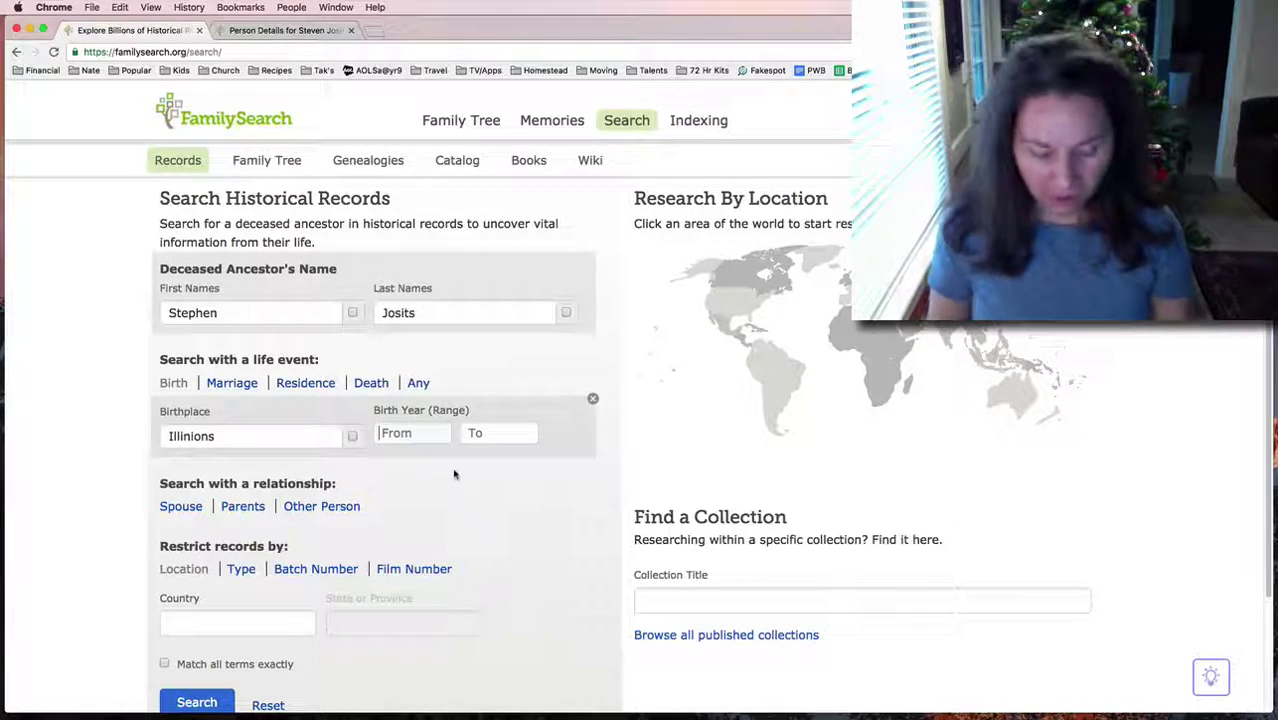
pyautogui.write('1903')
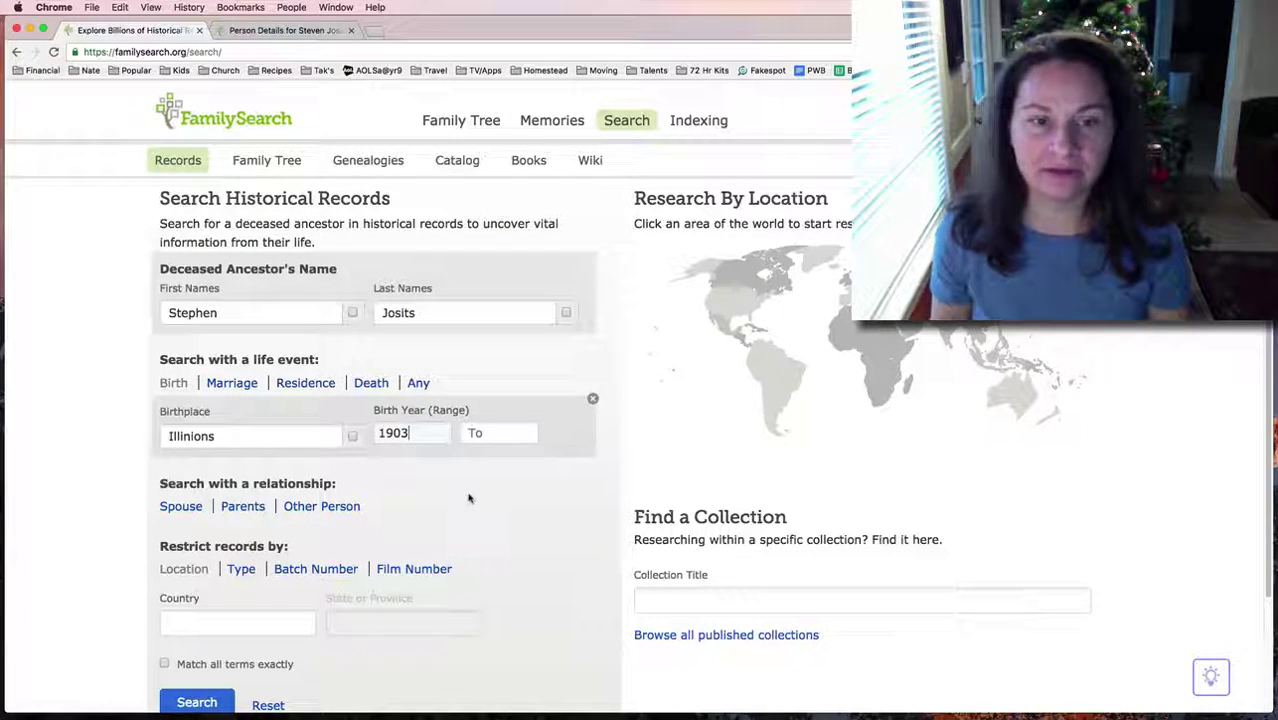
# - Replace the birth criteria with any event in Illinois, 1902 to 1903
pyautogui.click(173, 382)
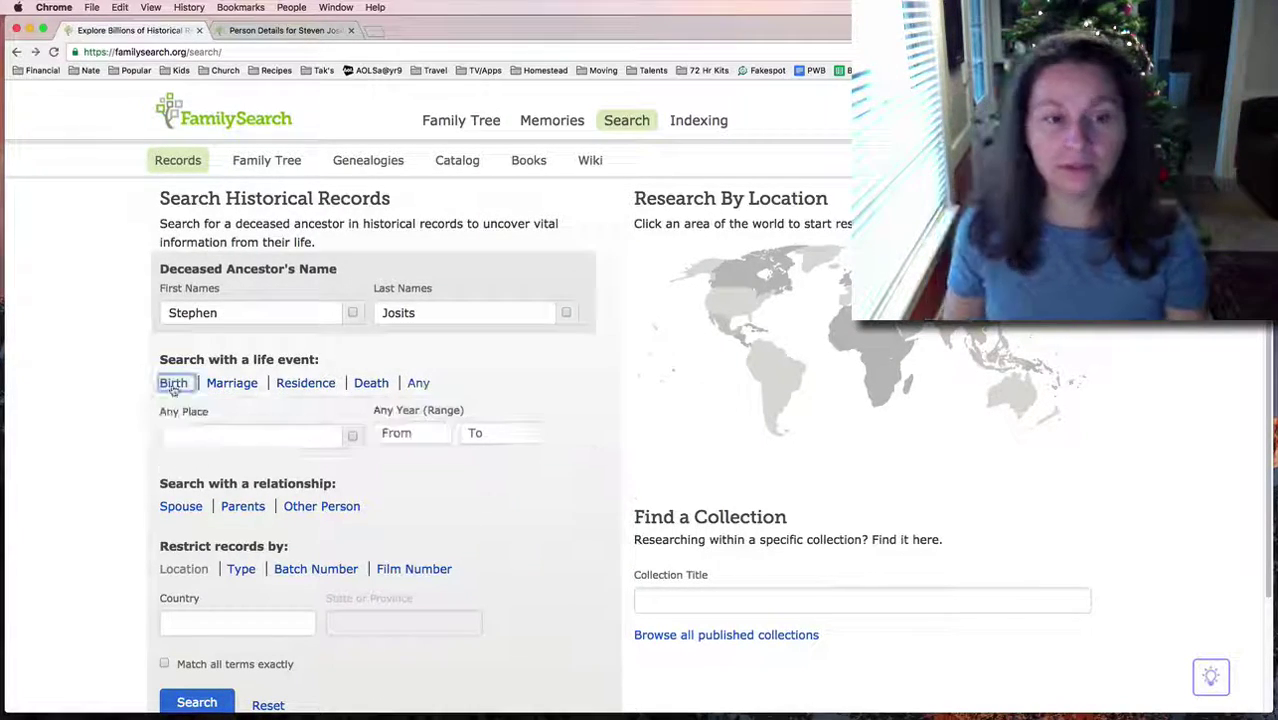
pyautogui.click(259, 436)
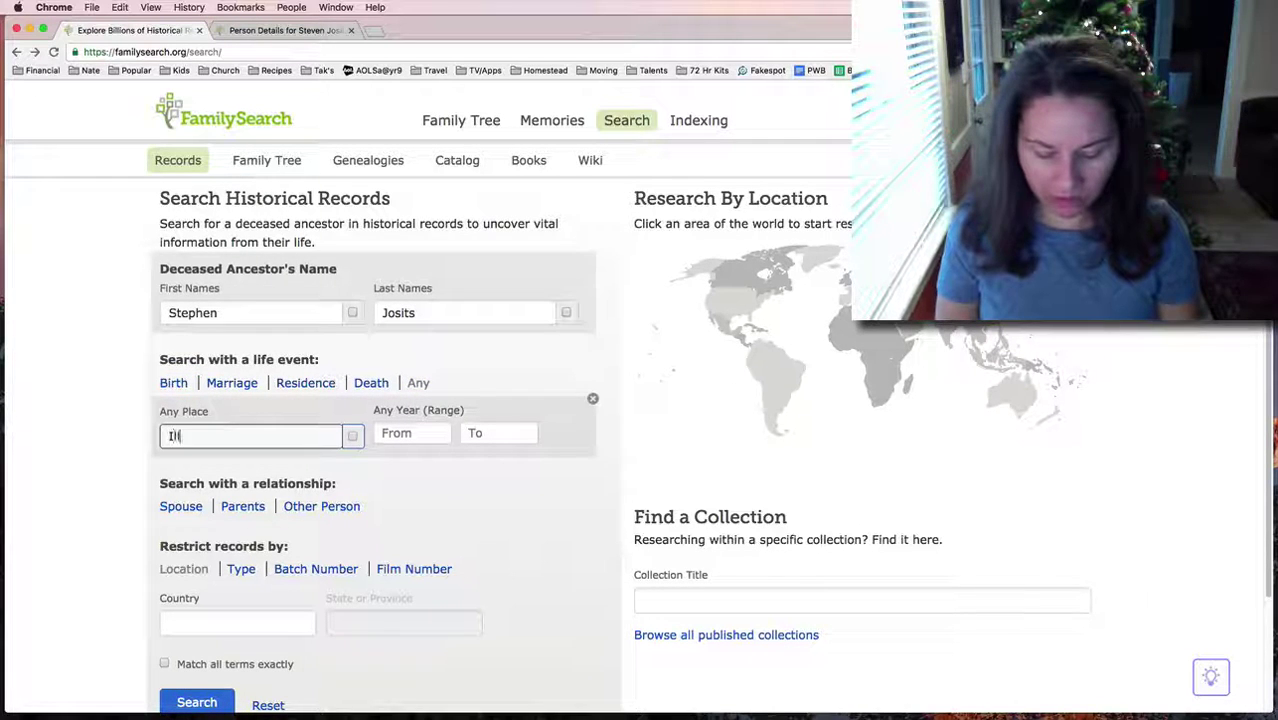
pyautogui.write('Illinois')
pyautogui.press('Tab')
pyautogui.write('1902')
pyautogui.press('Tab')
pyautogui.write('1903')
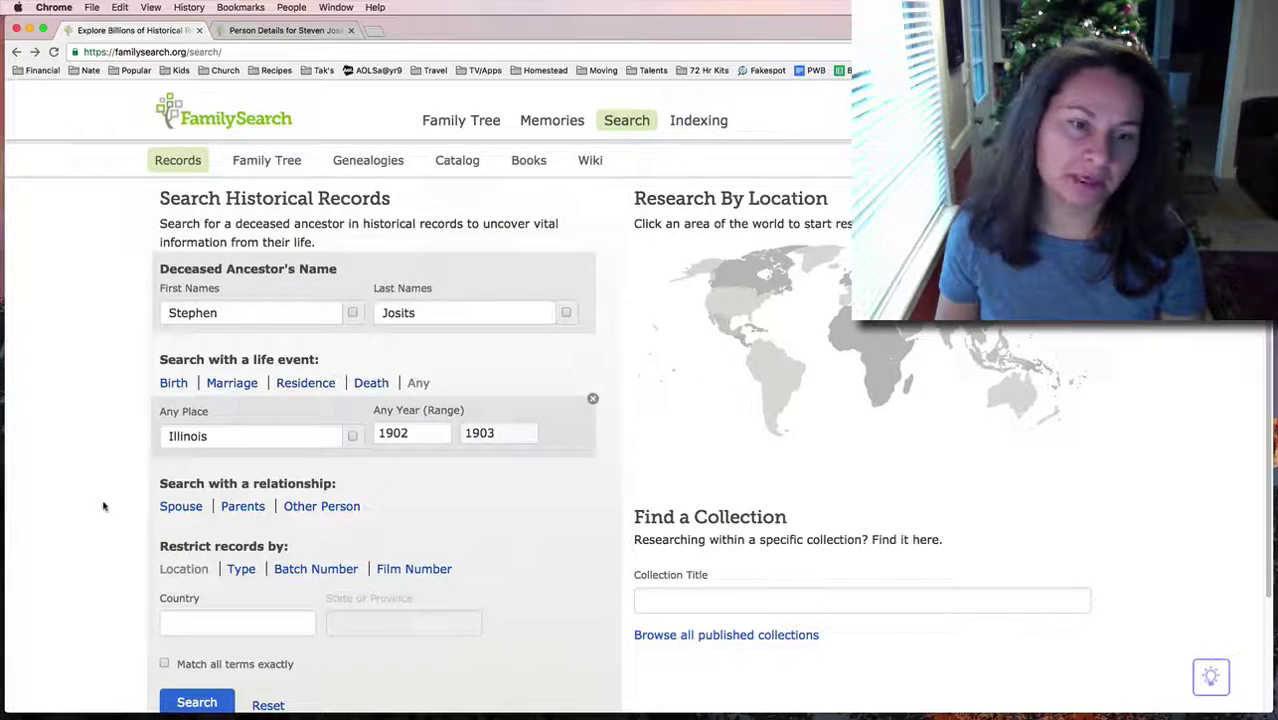
# - Add father's last name Josits and run the search
pyautogui.press('Tab')
pyautogui.press('Tab')
pyautogui.press('Tab')
pyautogui.press('Return')
pyautogui.scroll(-3, 100, 530)
pyautogui.press('Tab')
pyautogui.press('Tab')
pyautogui.press('Tab')
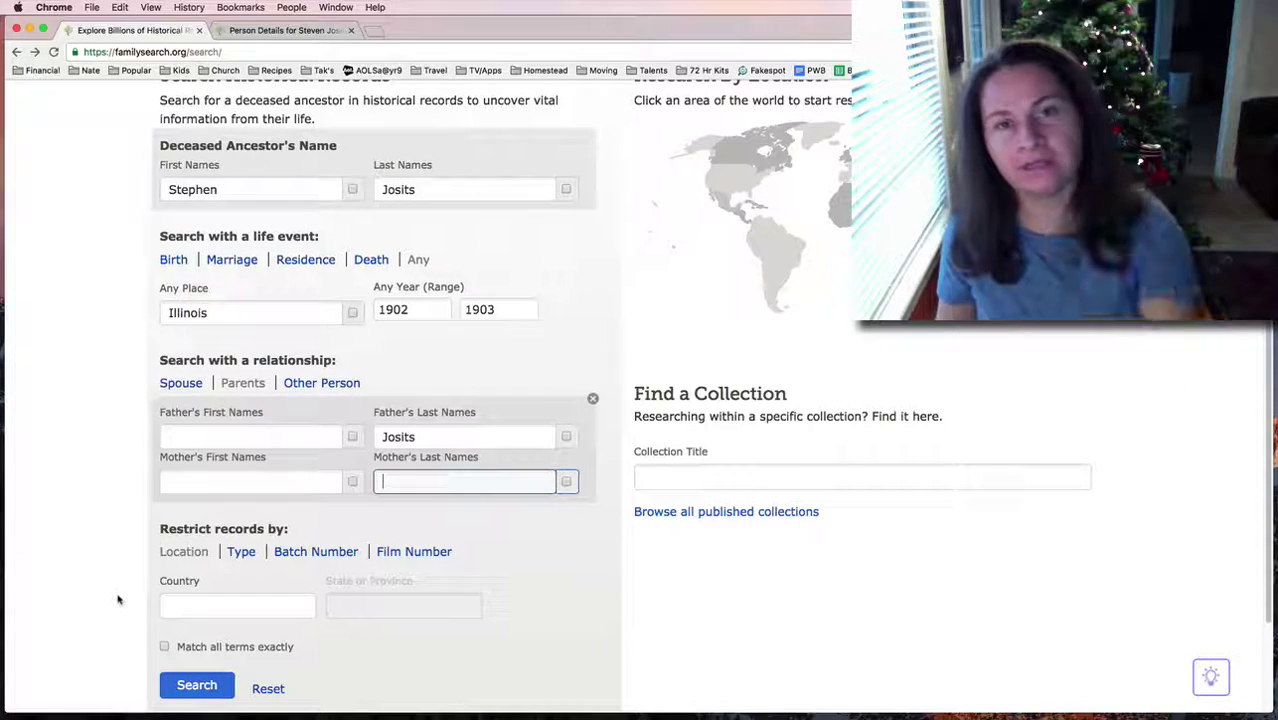
pyautogui.click(190, 685)
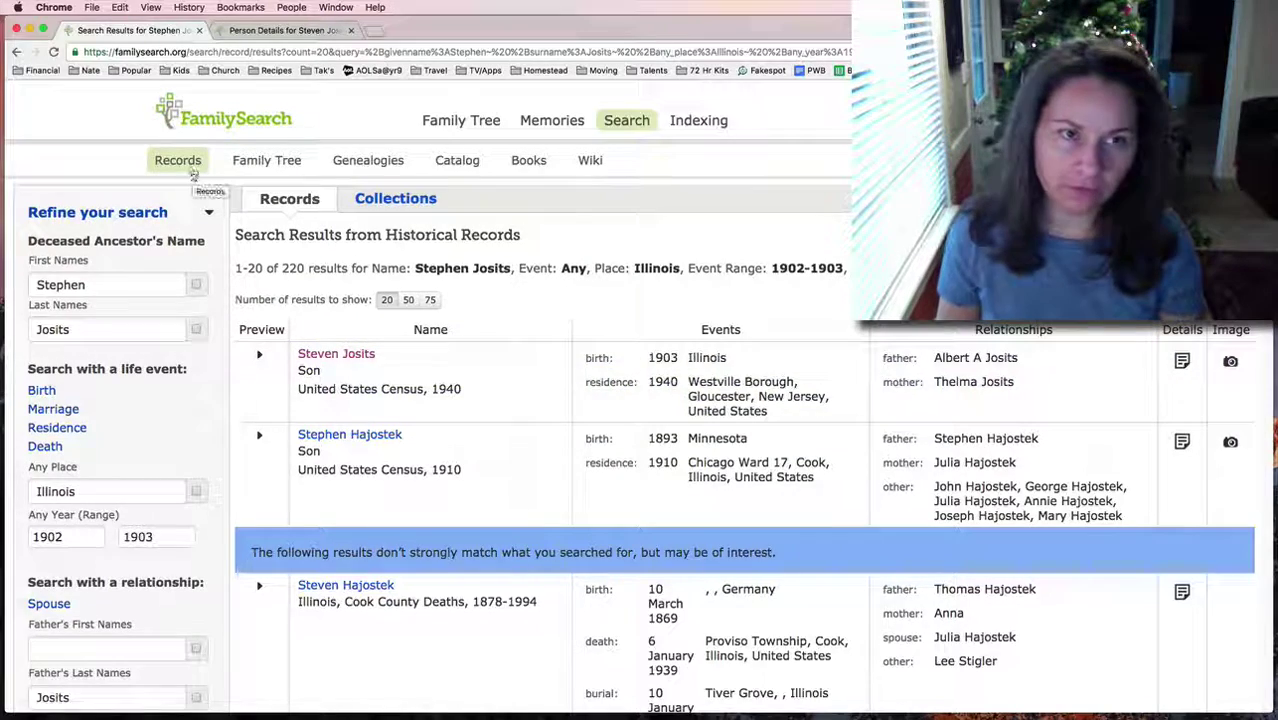
pyautogui.click(192, 168)
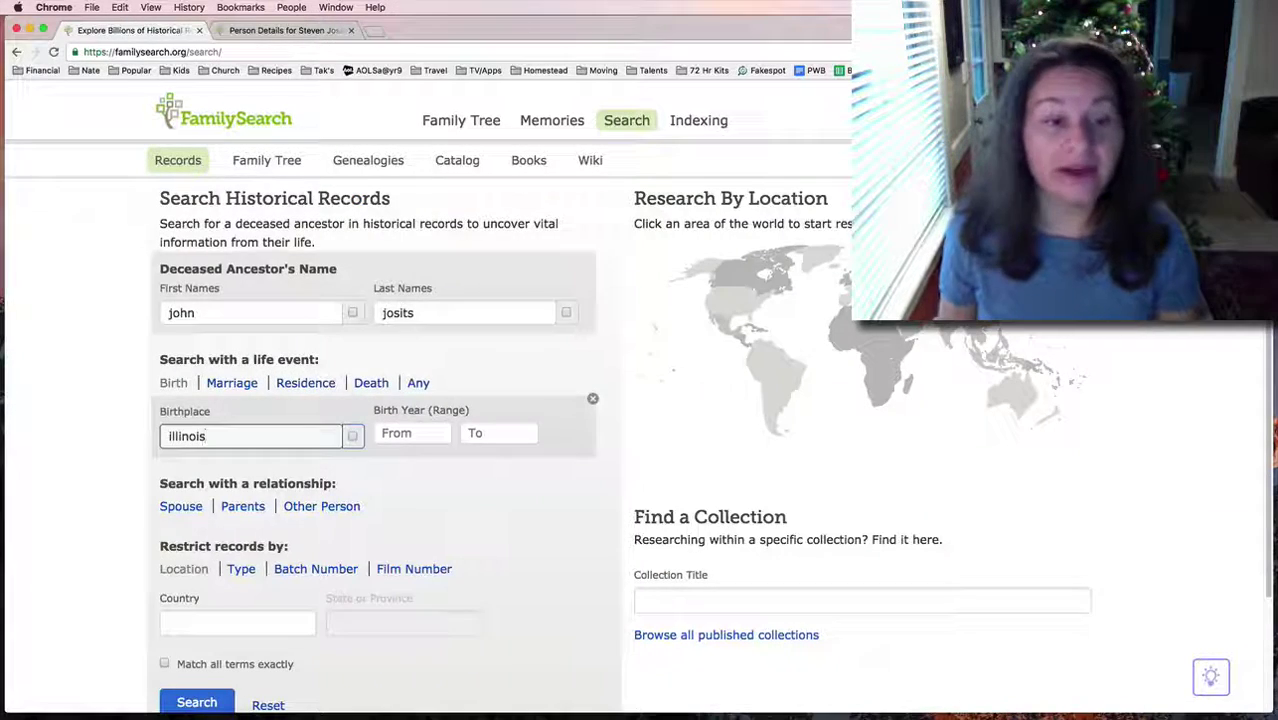
pyautogui.click(417, 430)
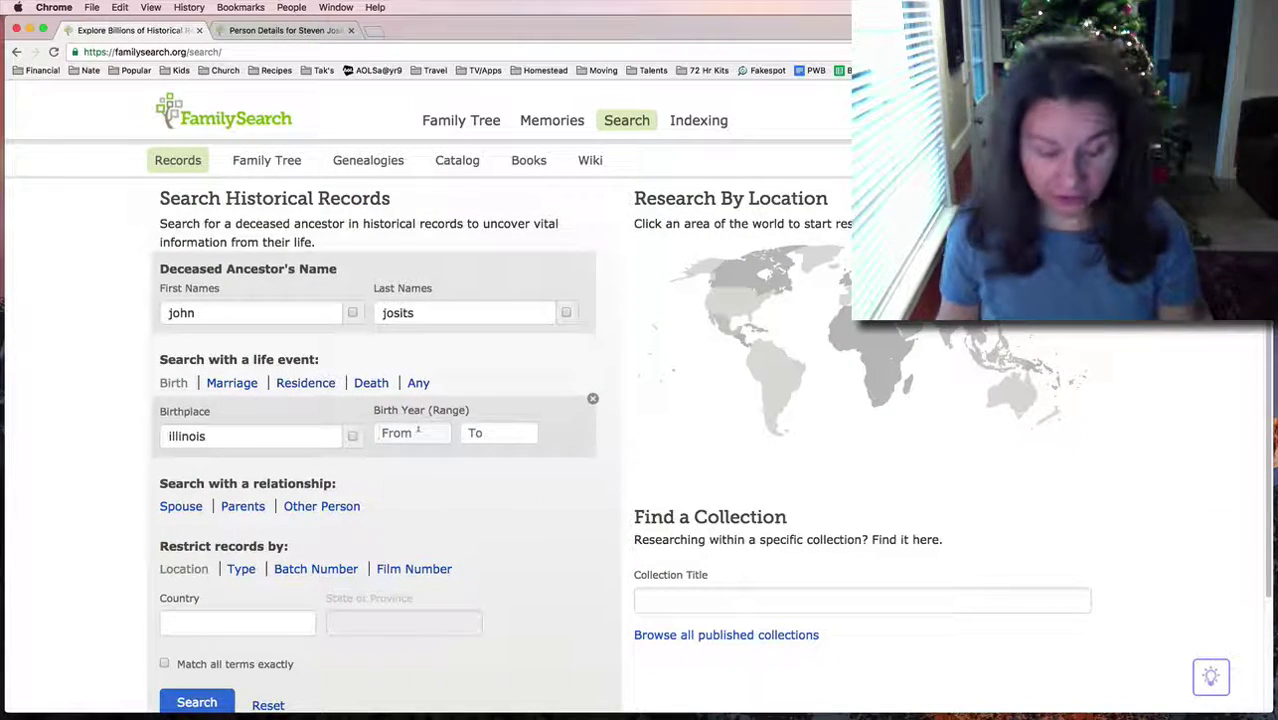
pyautogui.press('Return')
pyautogui.scroll(-3, 596, 617)
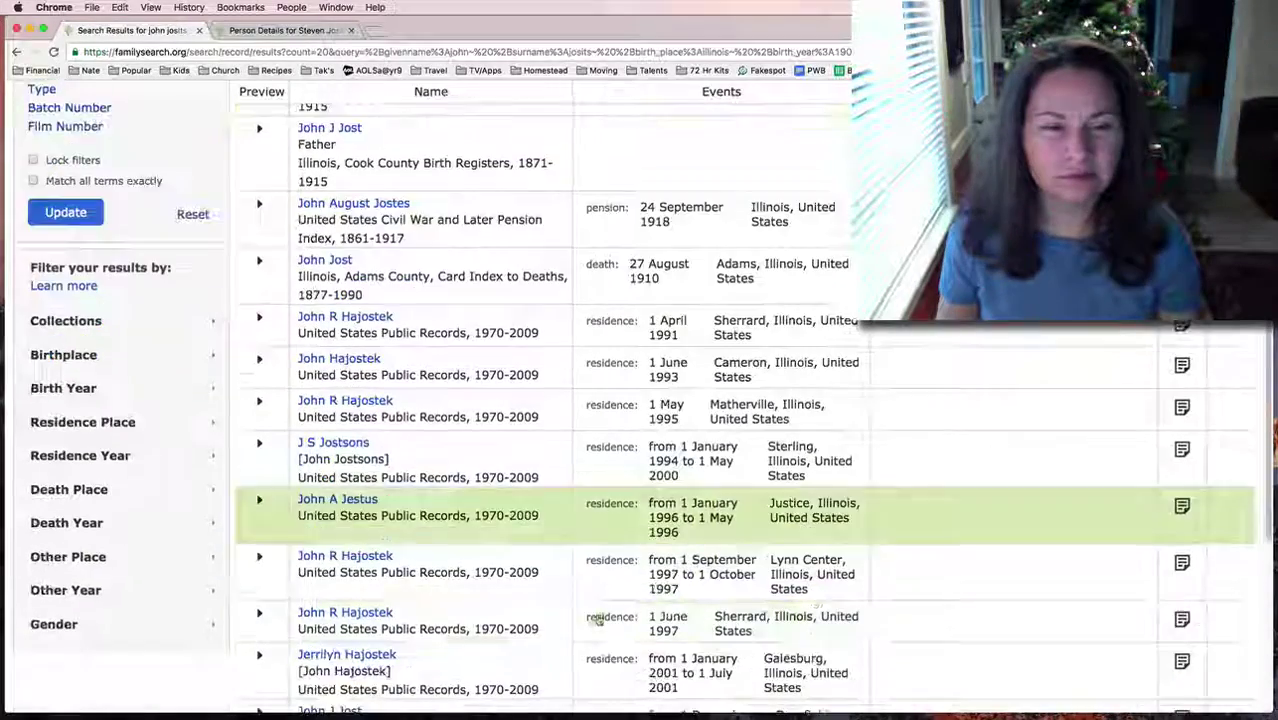
pyautogui.scroll(10, 592, 612)
pyautogui.press('super+bracketleft')
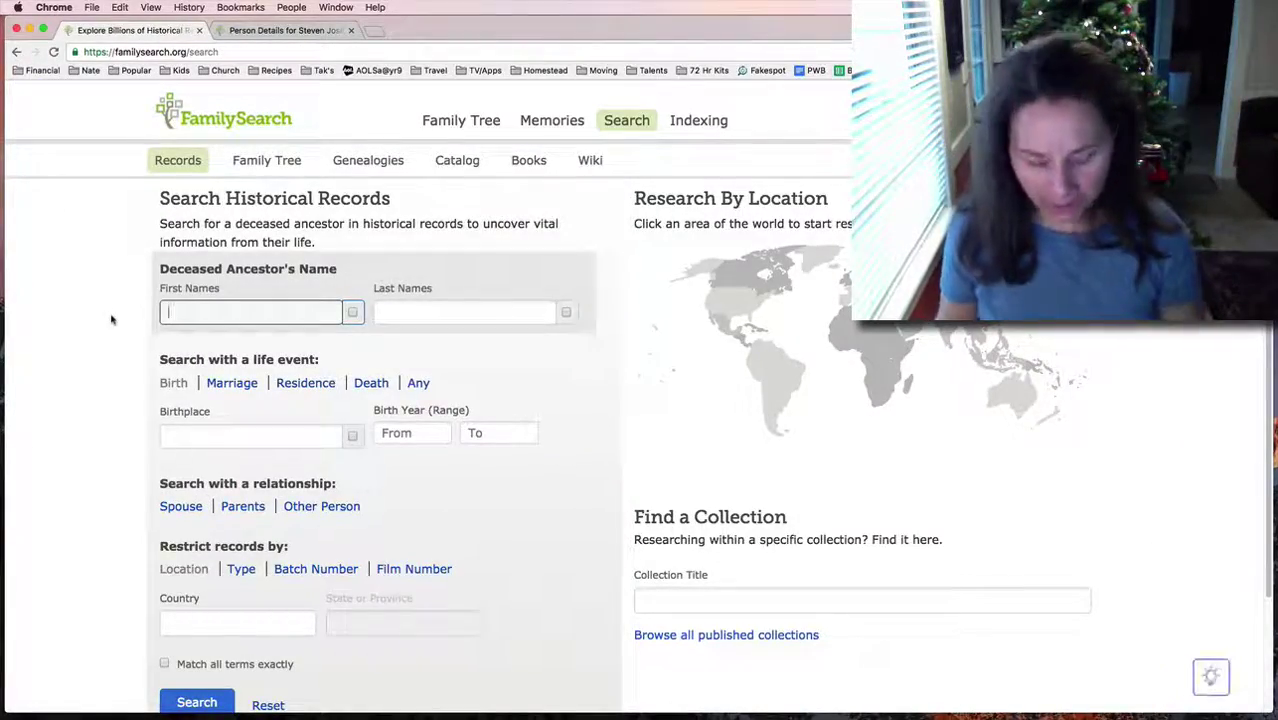
pyautogui.write('stephen')
pyautogui.press('Tab')
pyautogui.write('josits')
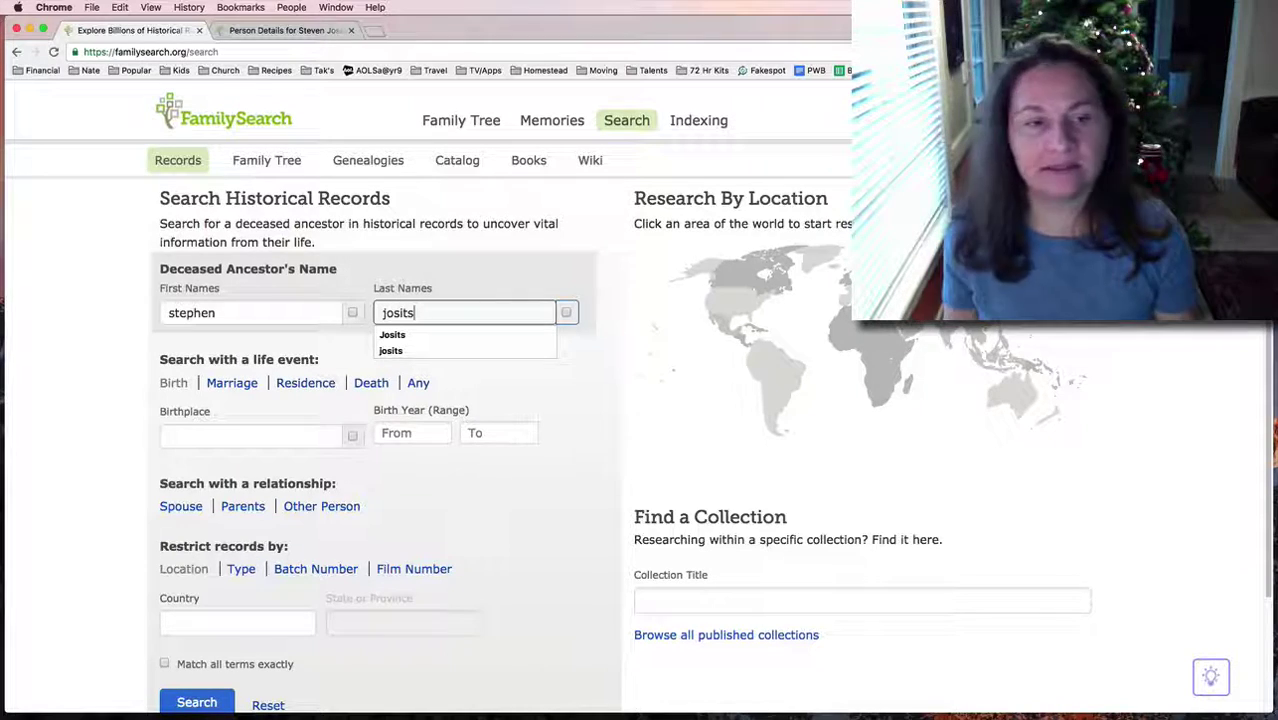
pyautogui.click(54, 507)
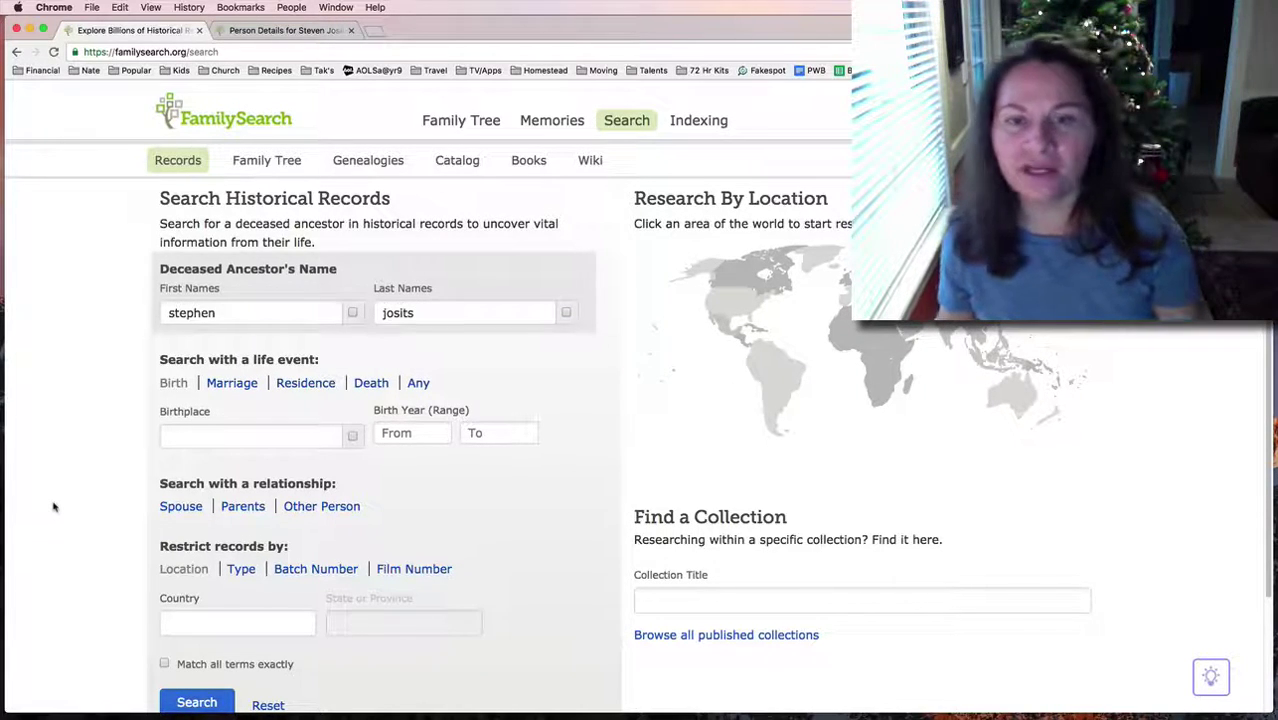
pyautogui.click(203, 702)
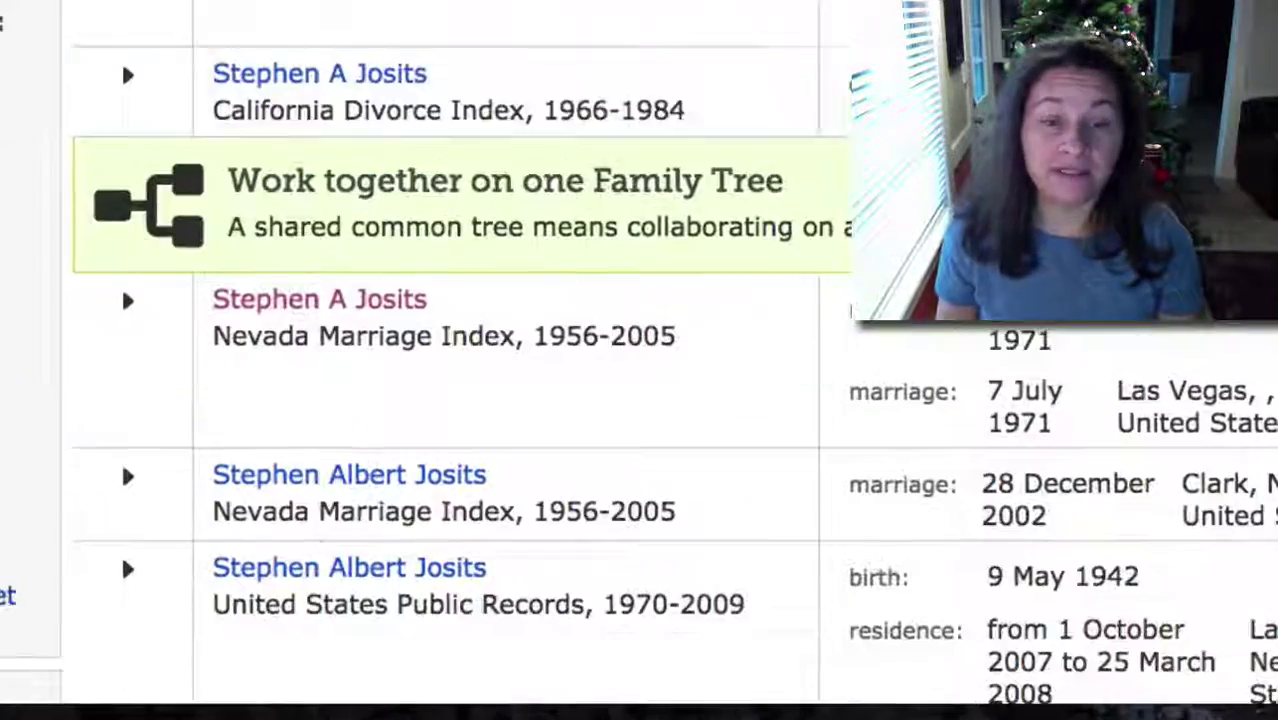
pyautogui.scroll(-1, 640, 360)
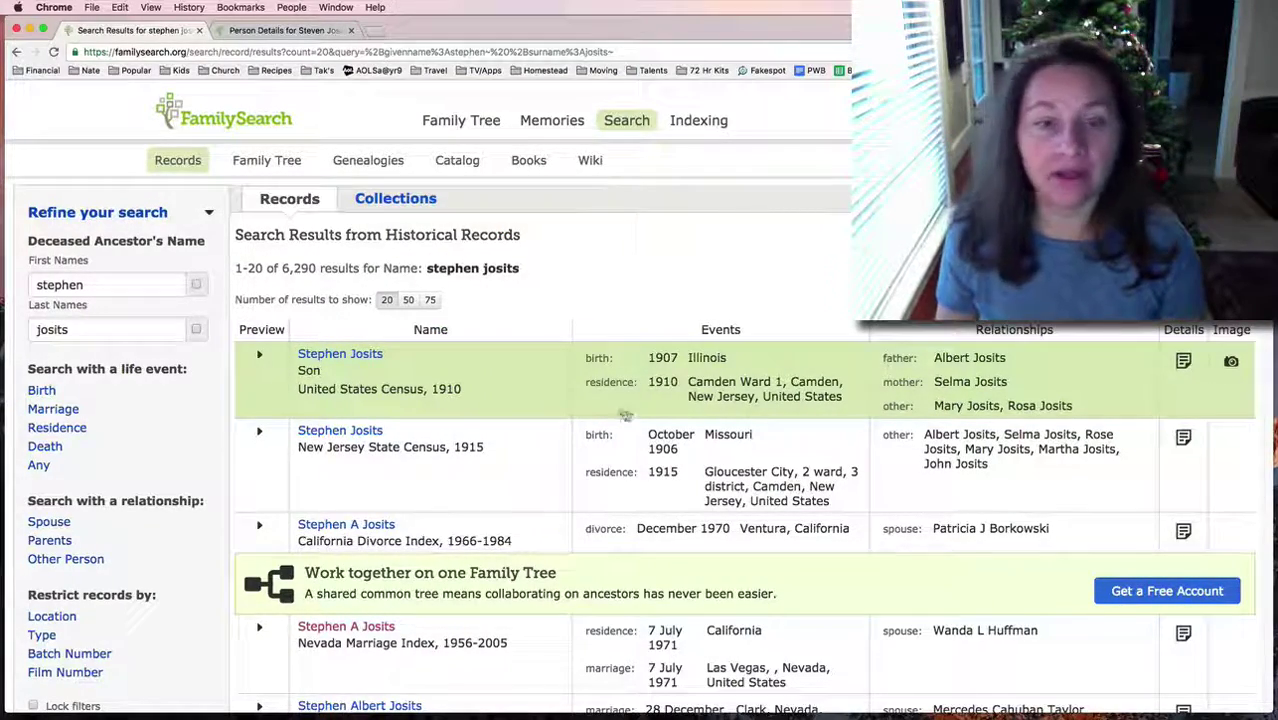
# - Open the Stephen Josits 1910 census result and its Camden Ward 1 image
pyautogui.click(362, 355)
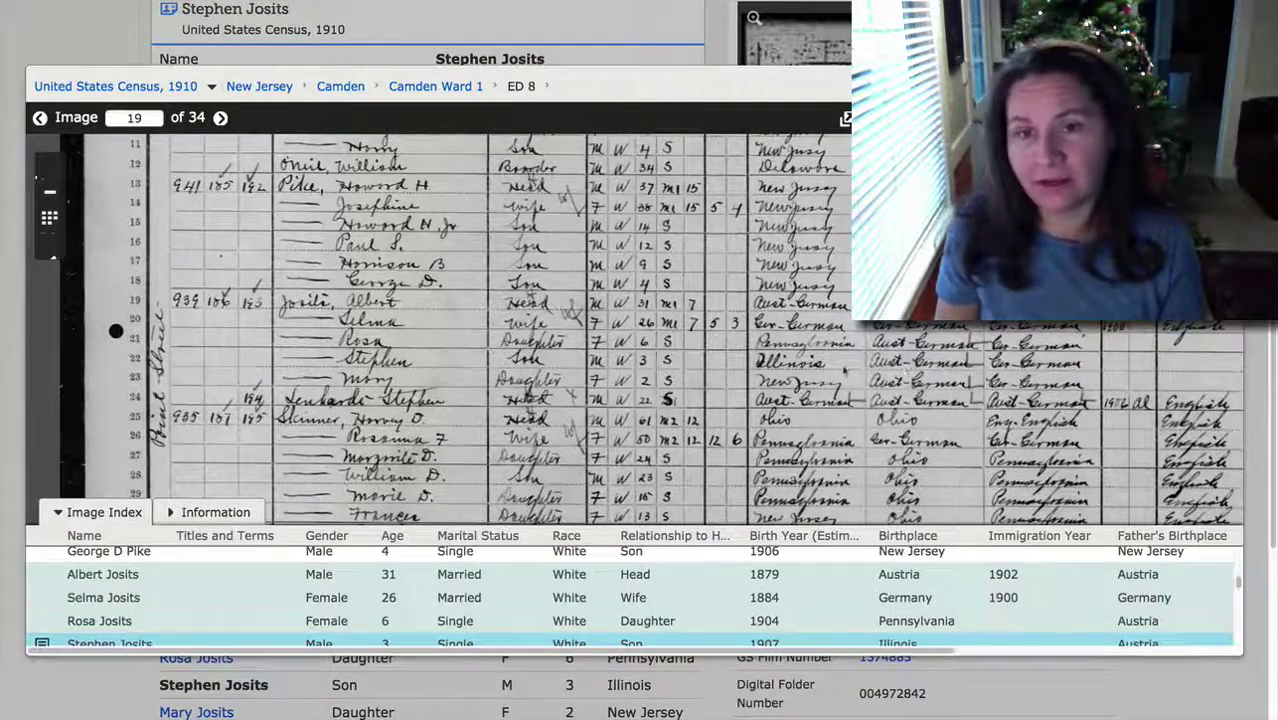
pyautogui.hscroll(3, 450, 330)
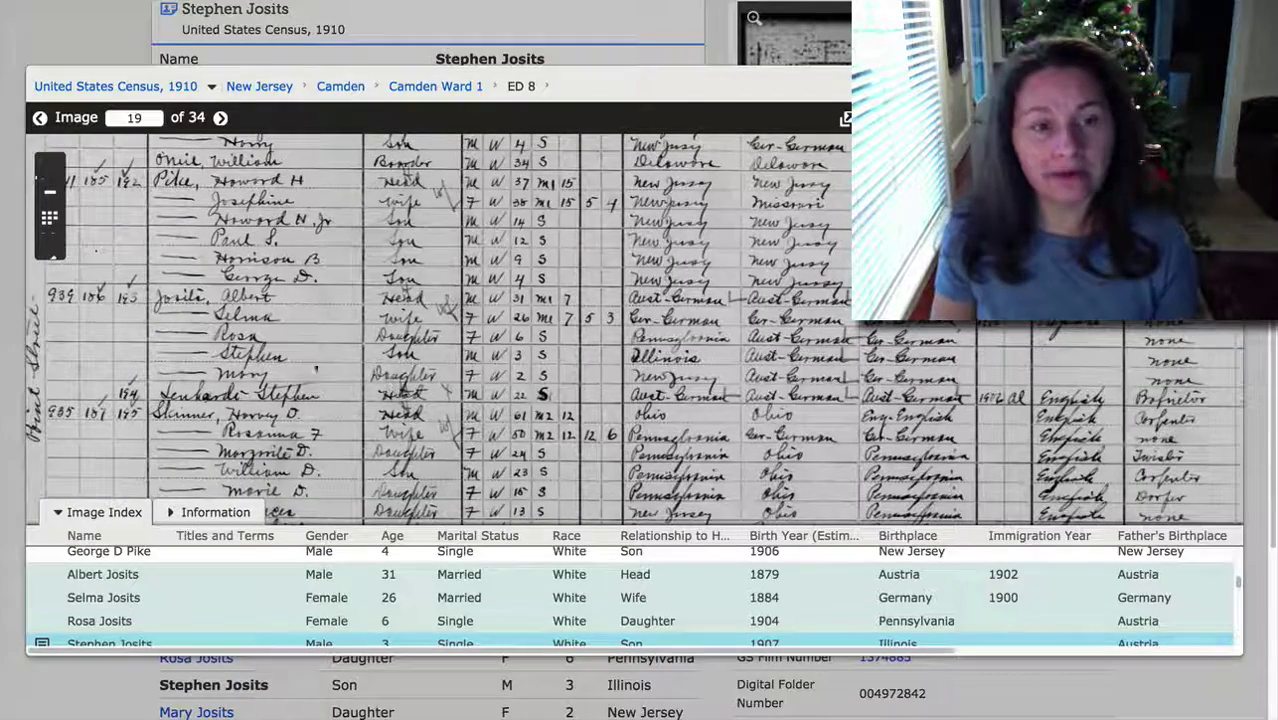